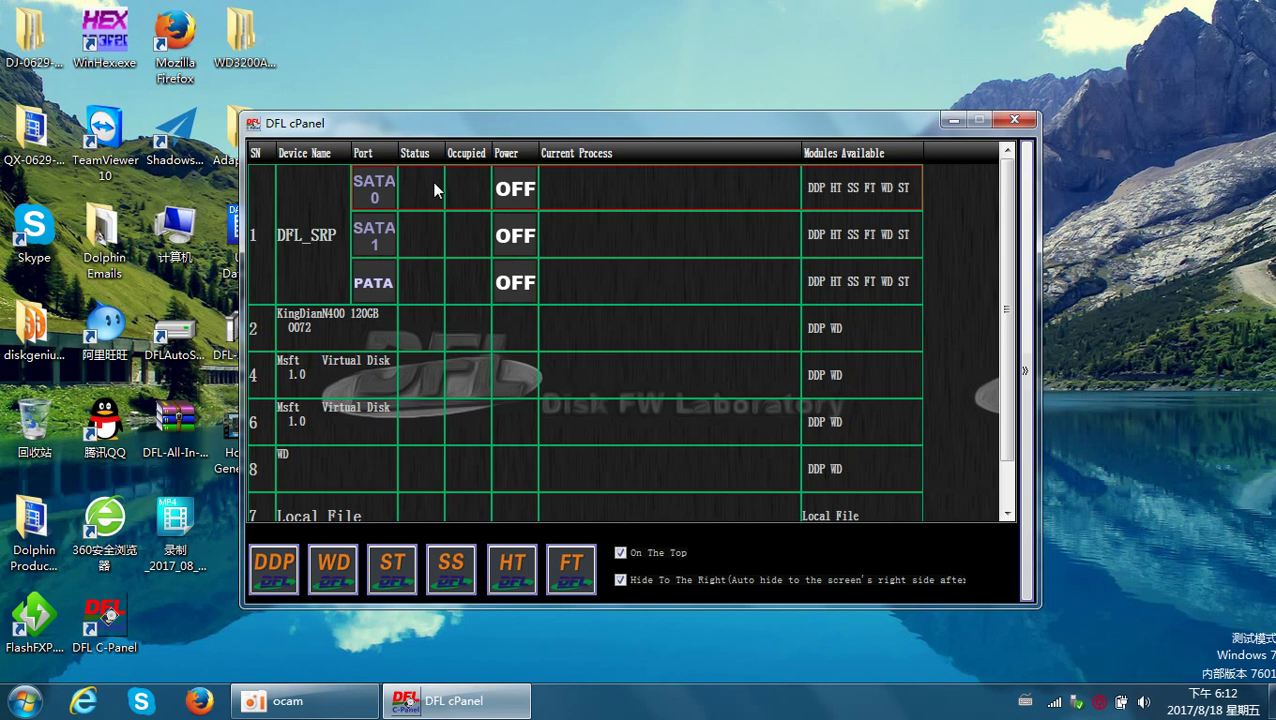
# Launch the WD module (DFL-WD 2.7.5.3) for the drive on SATA 0
pyautogui.doubleClick(434, 190)
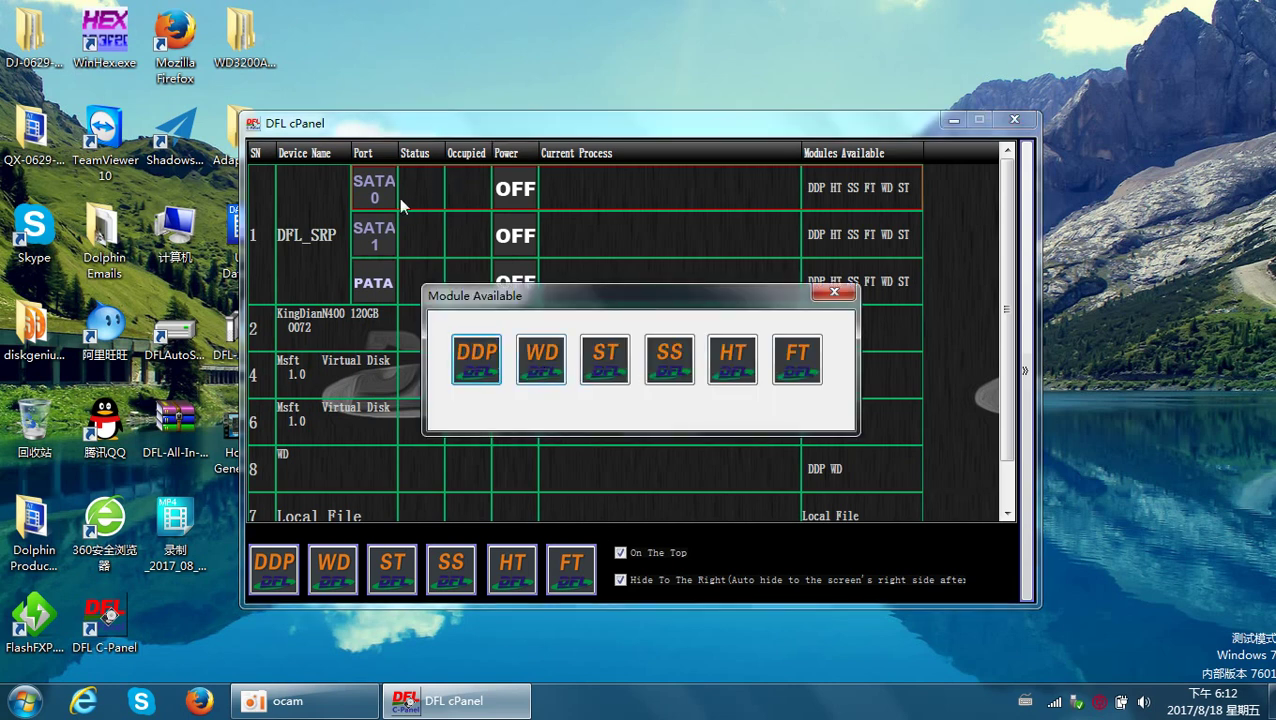
pyautogui.click(539, 371)
pyautogui.click(539, 371)
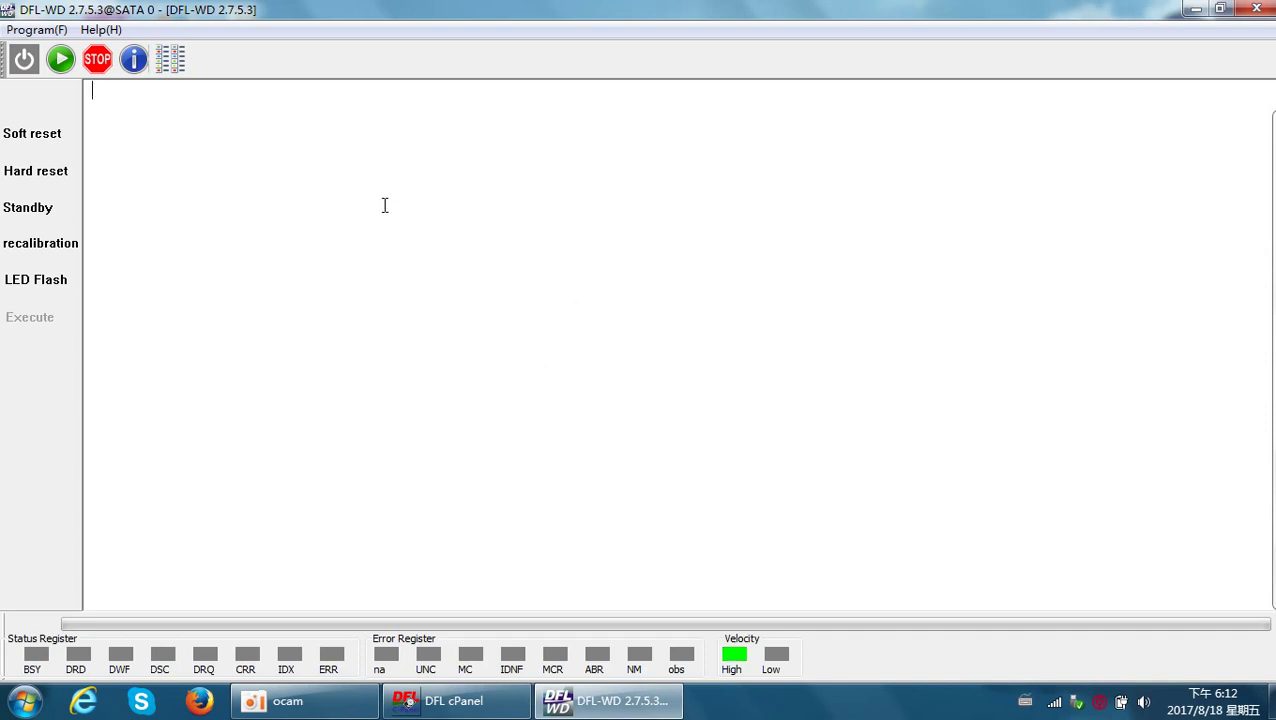
# Power on the drive and have it detected as WD3200AVVS-62L2B0, firmware 03.04E03
pyautogui.click(24, 59)
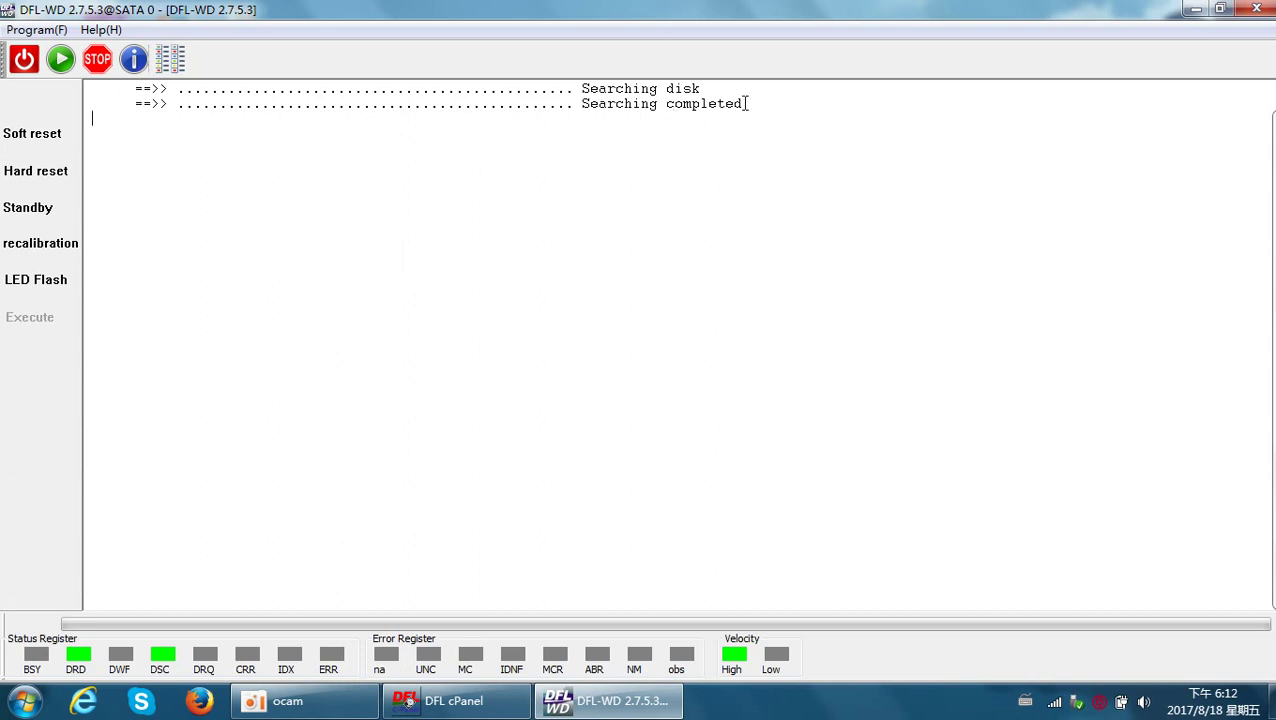
pyautogui.moveTo(752, 103); pyautogui.dragTo(178, 89)
pyautogui.click(443, 122)
pyautogui.click(170, 58)
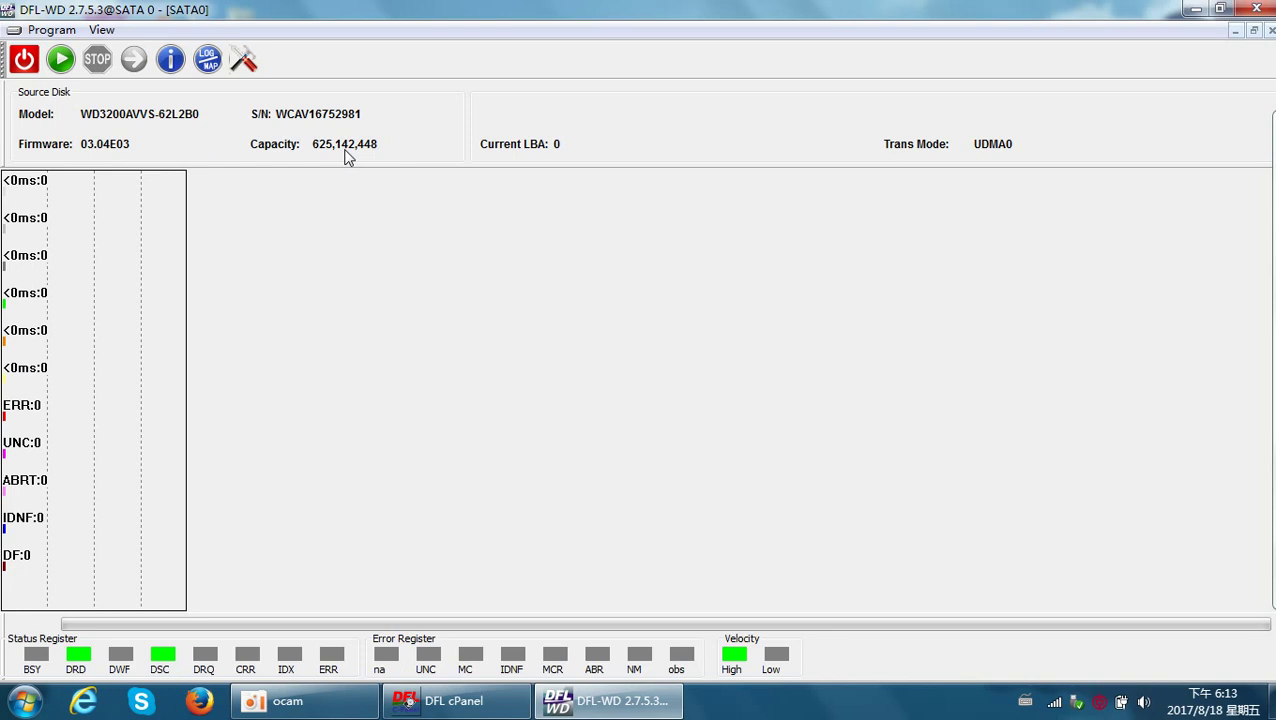
# Open Scan Set with range LBA 0–625142448, block size 256, Read Verify, UDMA6
pyautogui.click(61, 59)
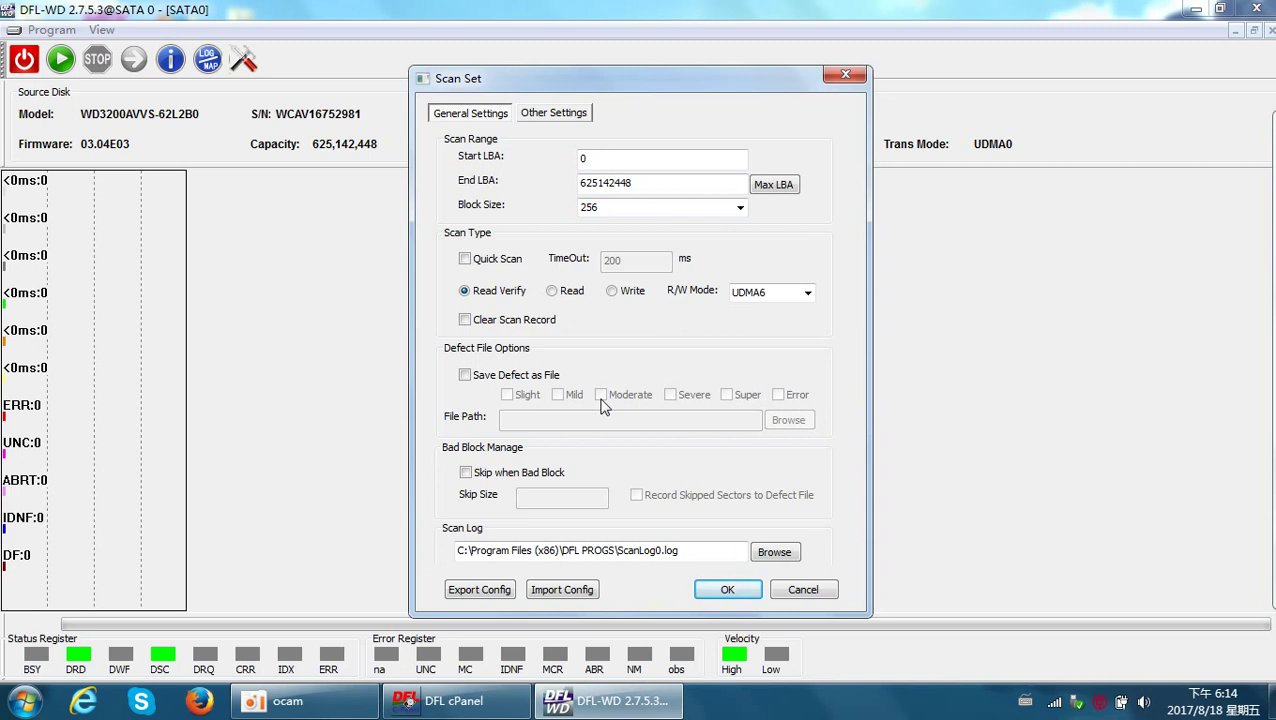
# Run the Read Verify scan and stop it at LBA 1,737,216 after 6,787 ABRT errors
pyautogui.click(727, 589)
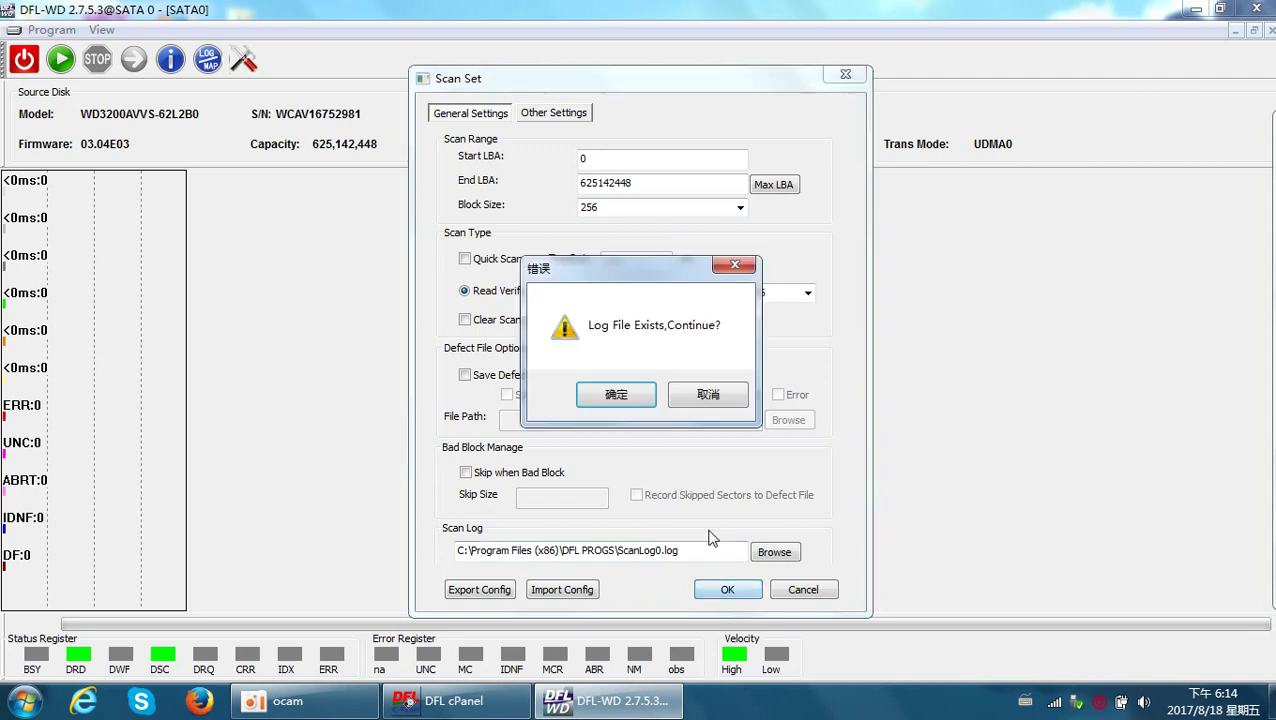
pyautogui.click(620, 399)
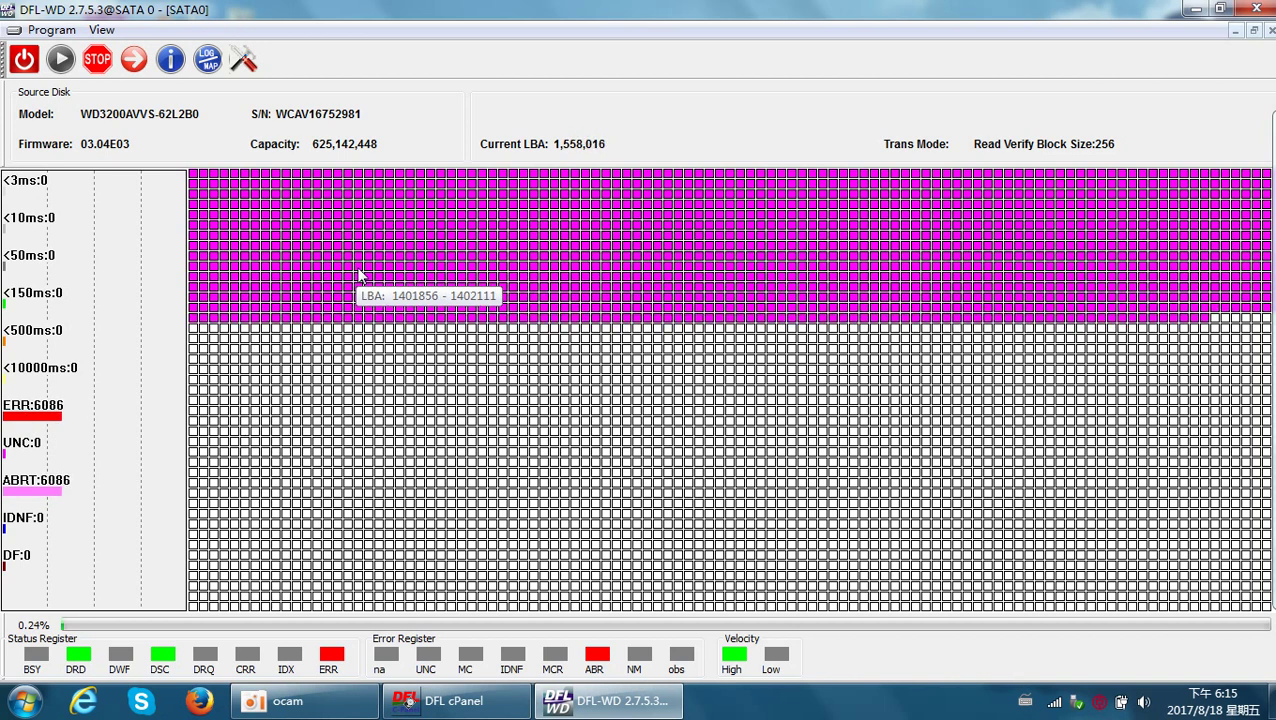
pyautogui.click(98, 62)
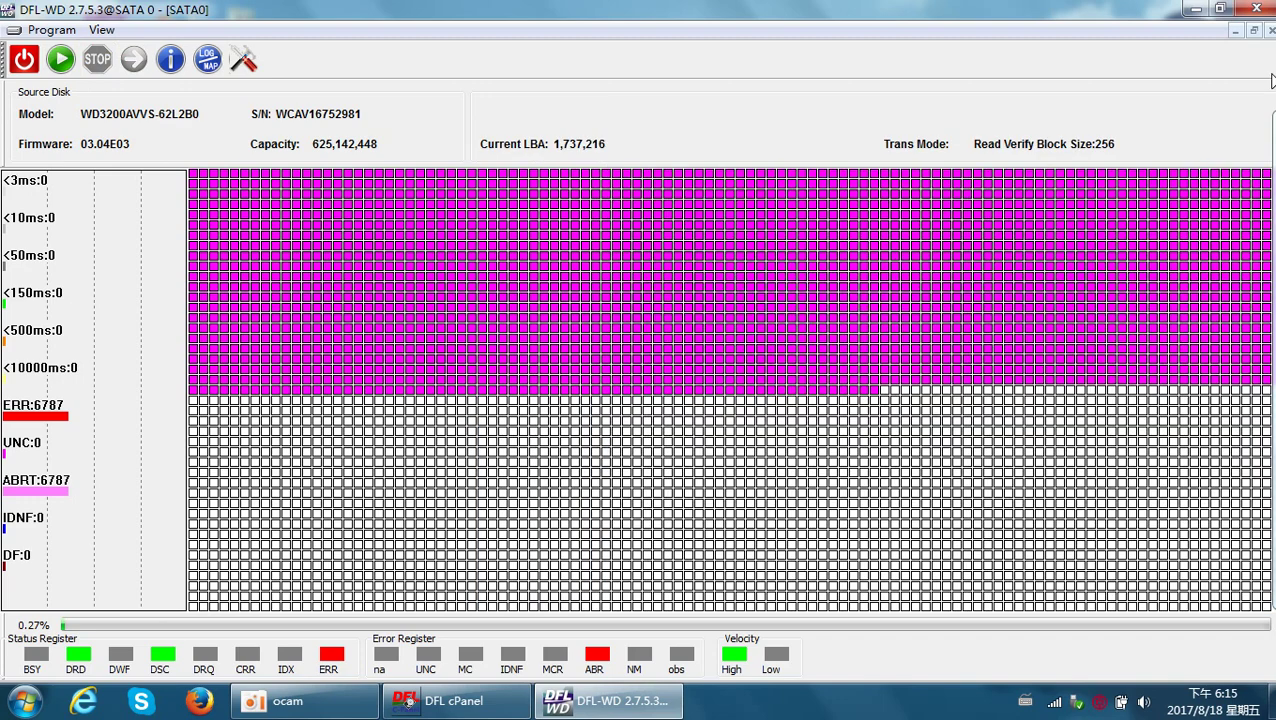
# Auto-obtain WDC Marvall factory info, detecting the MIDORI family with 2 heads
pyautogui.click(1270, 30)
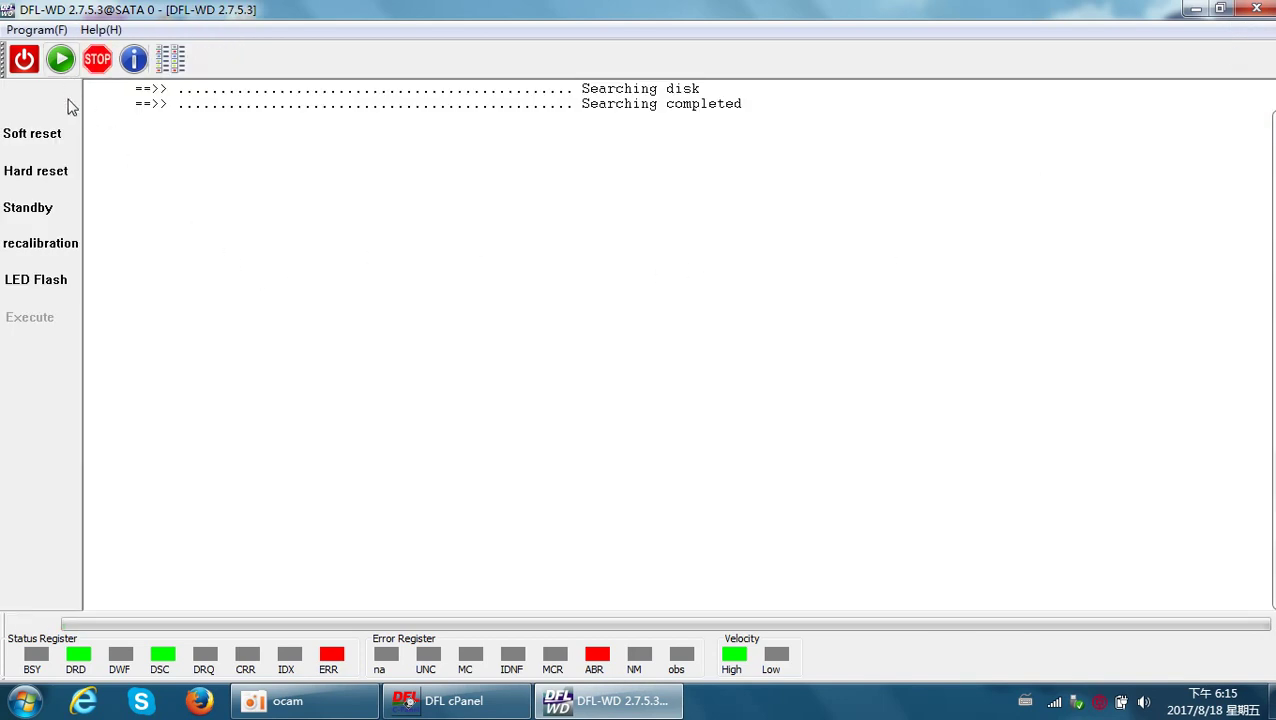
pyautogui.click(70, 66)
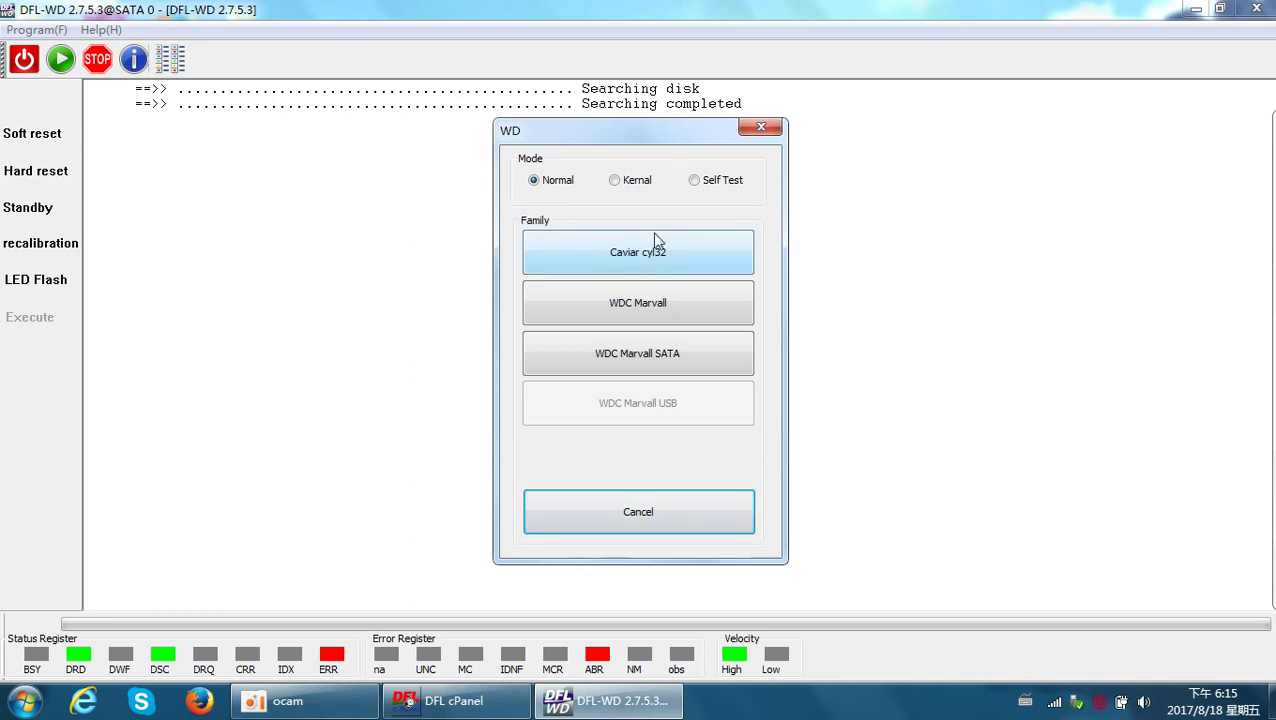
pyautogui.click(668, 321)
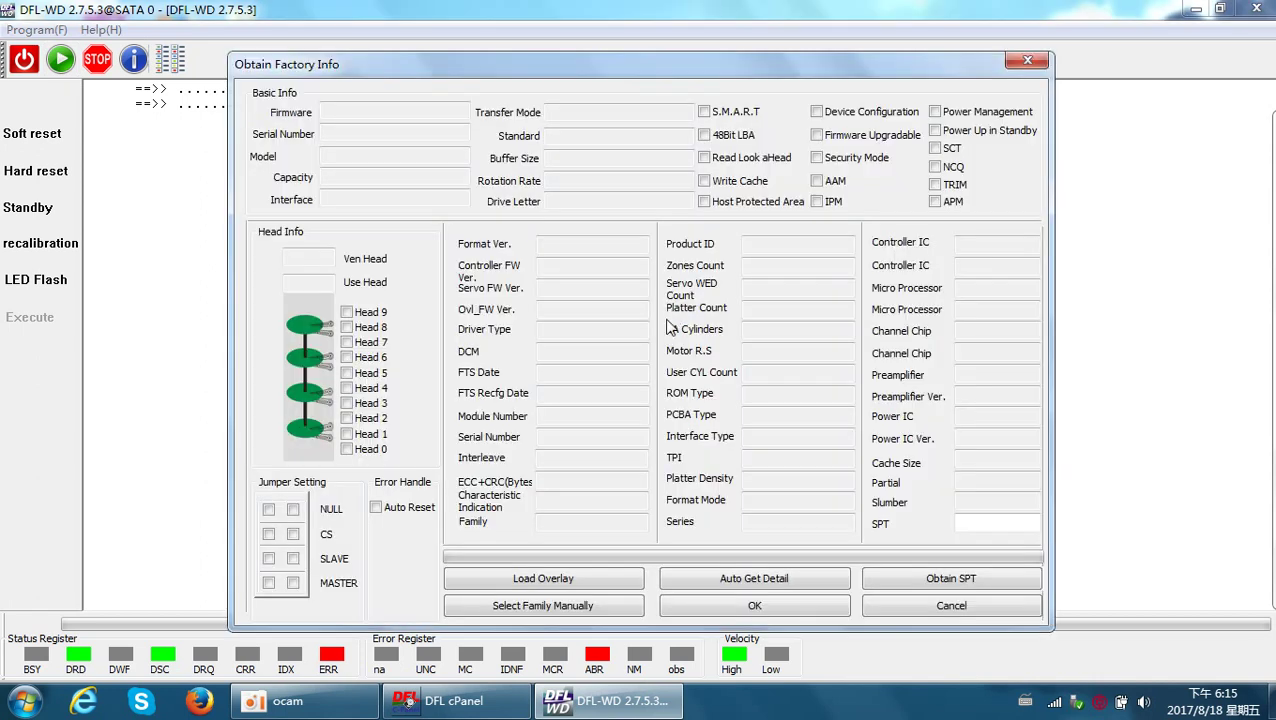
pyautogui.click(781, 588)
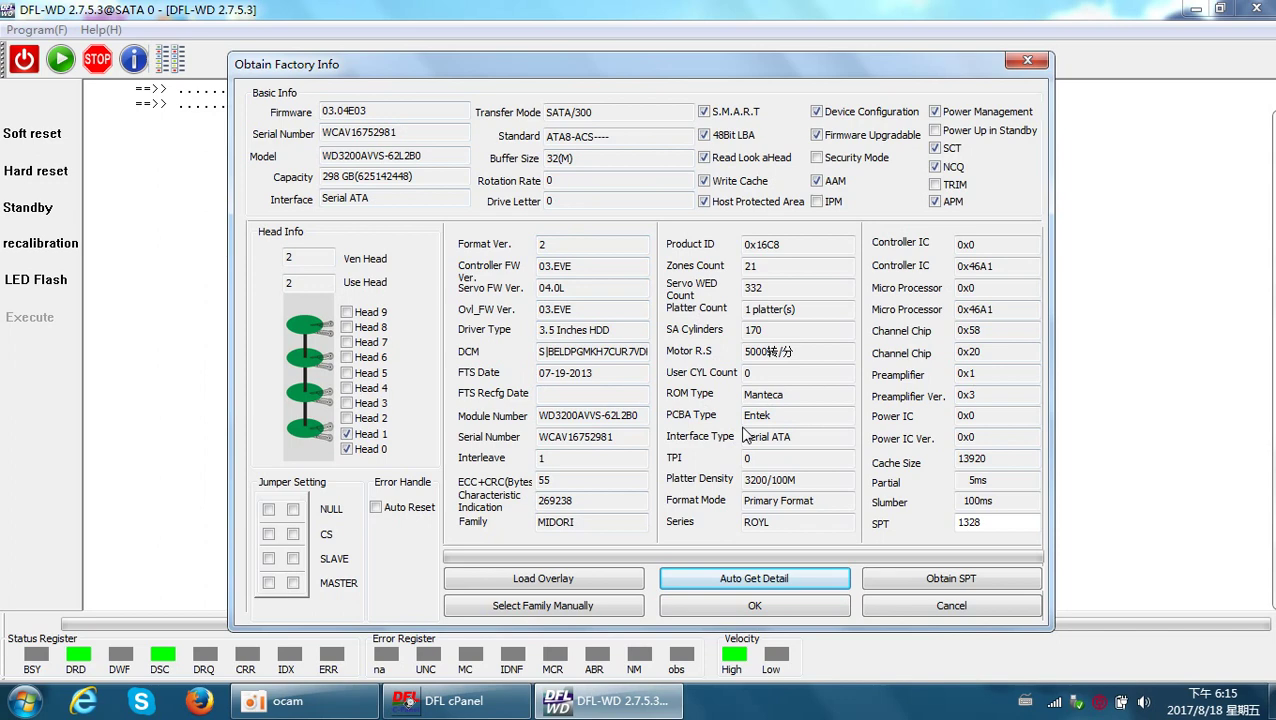
pyautogui.click(773, 605)
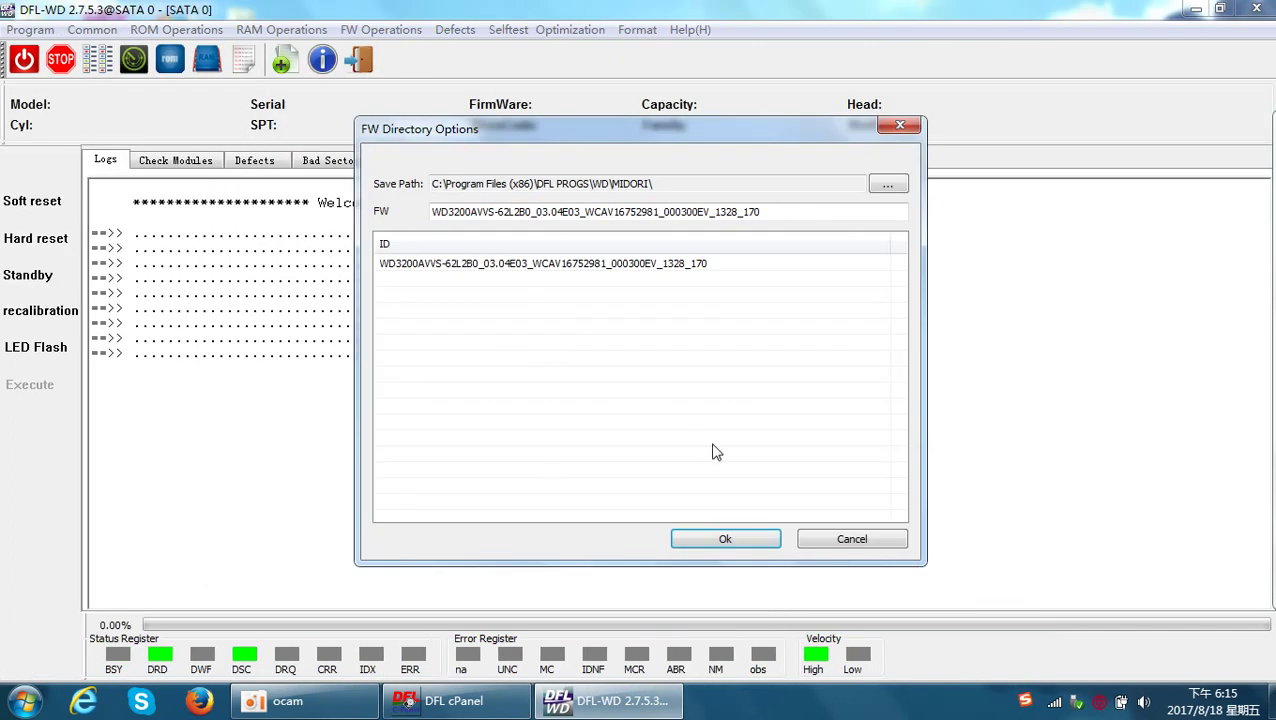
# Accept the MIDORI firmware directory and list the Check Modules table sorted by Module ID
pyautogui.click(738, 541)
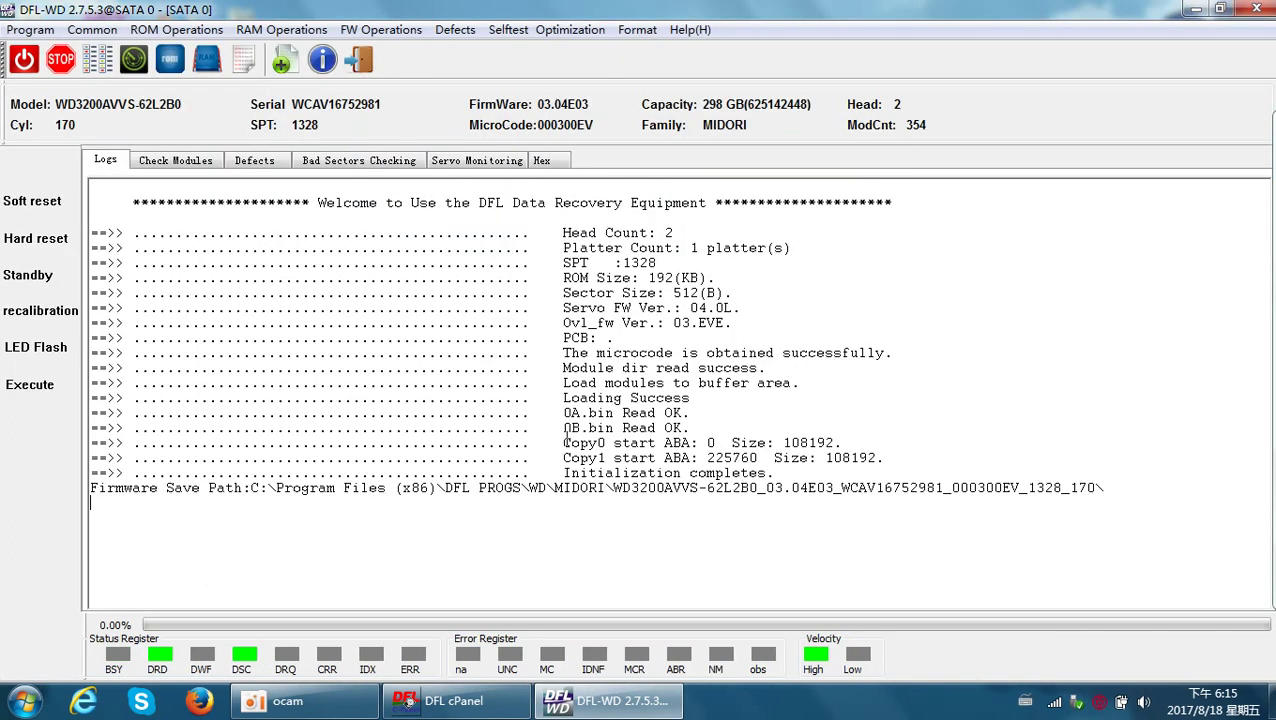
pyautogui.click(187, 166)
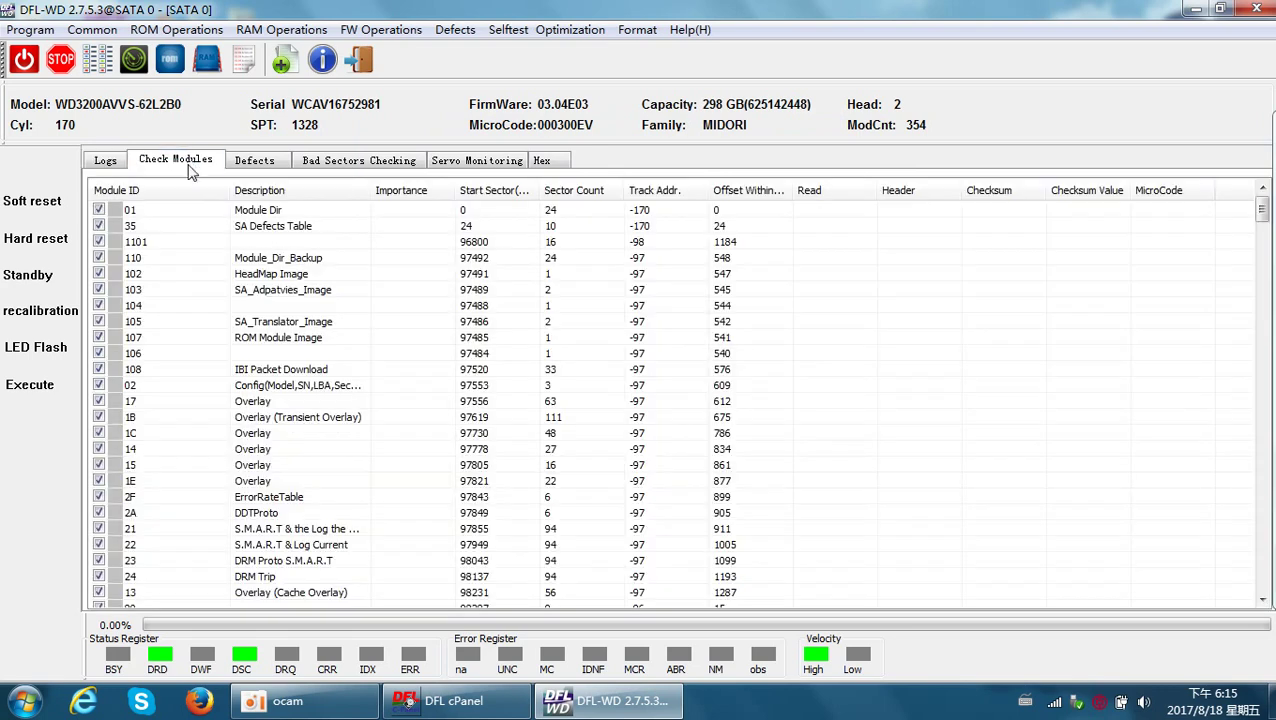
pyautogui.click(157, 192)
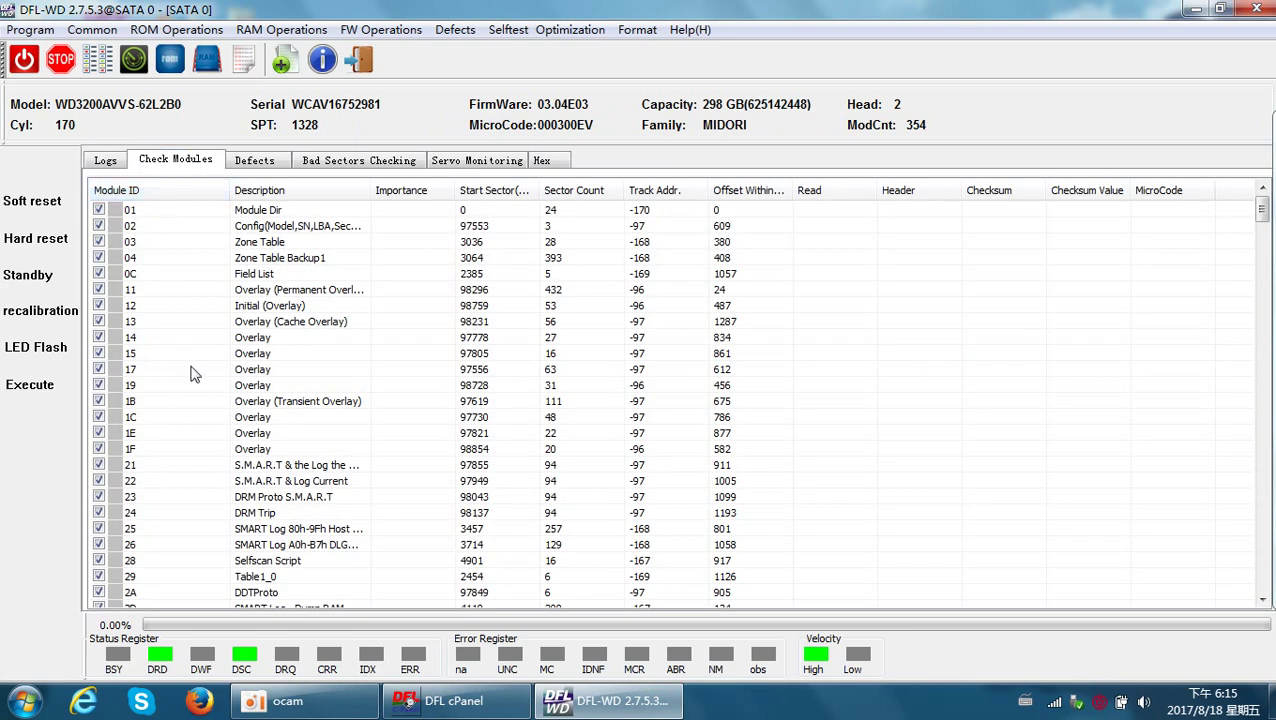
pyautogui.scroll(-11, 205, 393)
pyautogui.scroll(6, 207, 484)
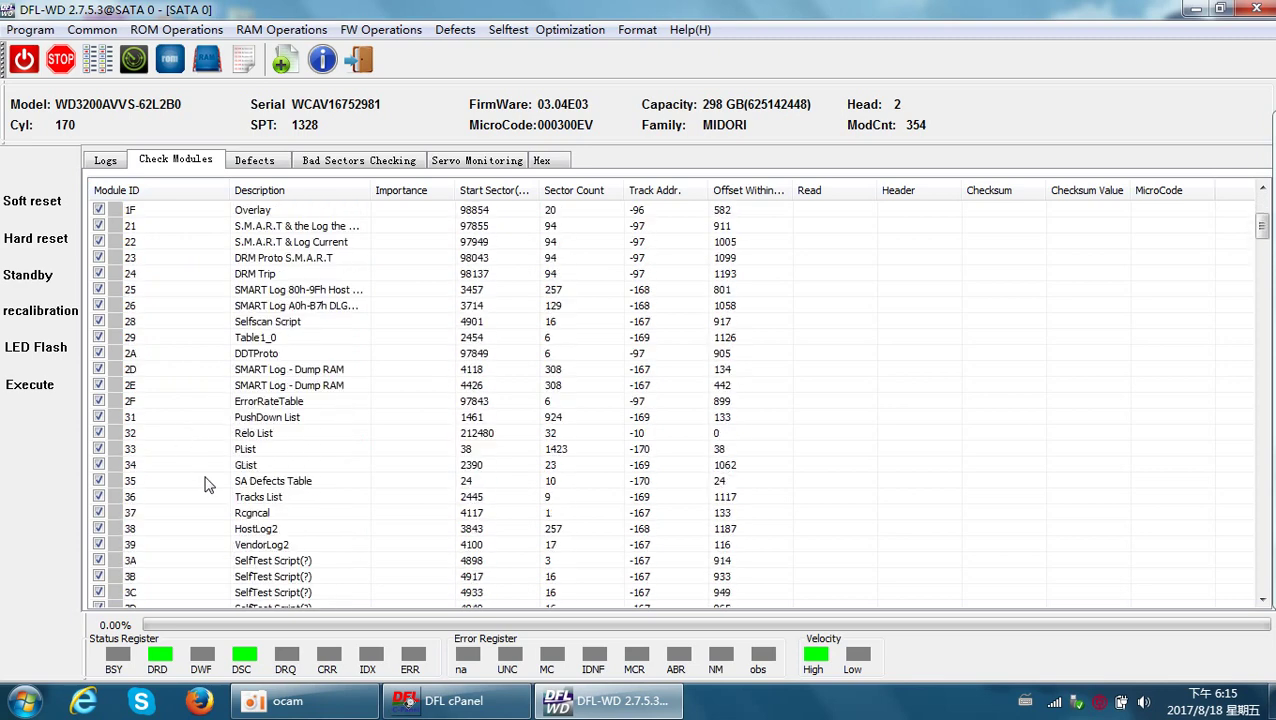
pyautogui.scroll(5, 205, 484)
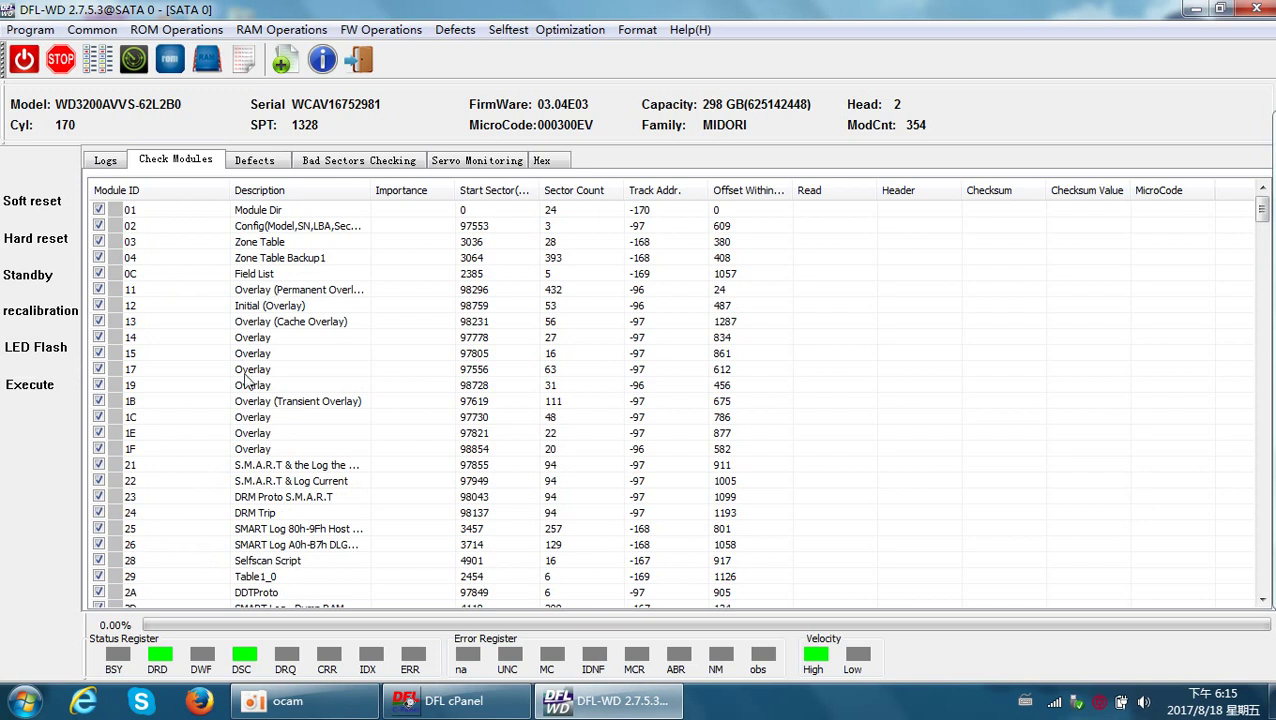
pyautogui.click(166, 213)
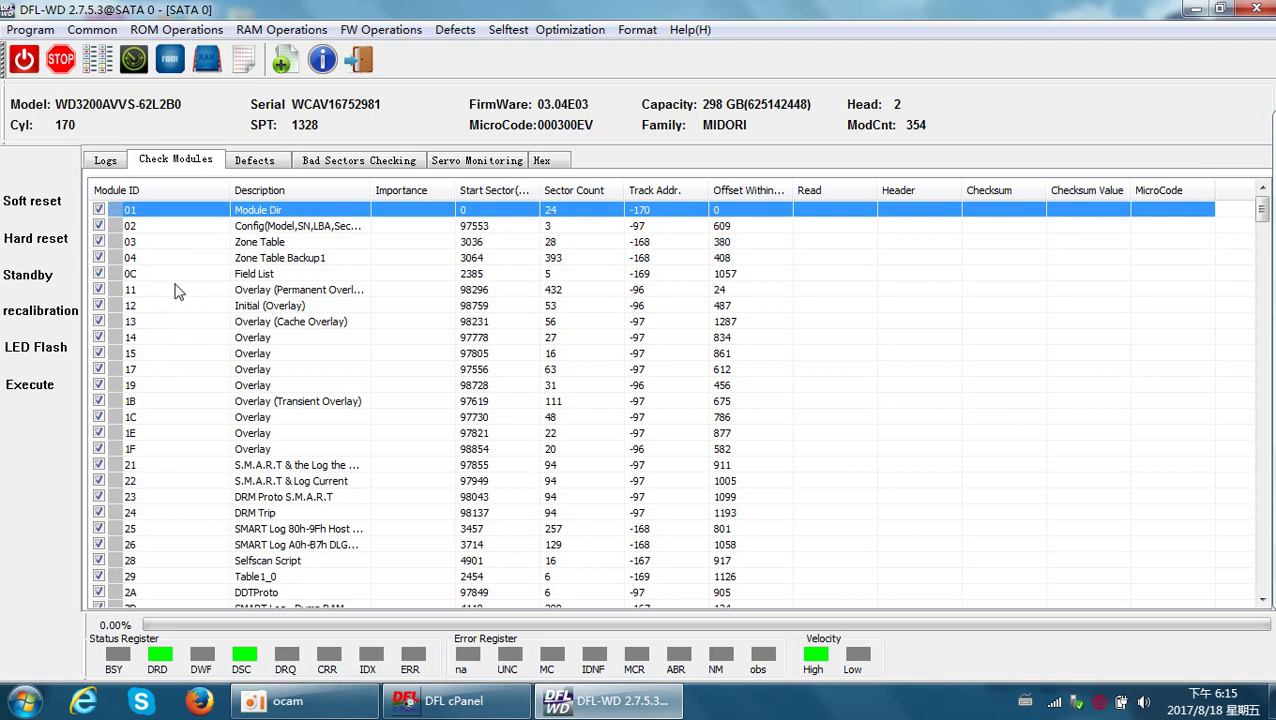
pyautogui.rightClick(165, 213)
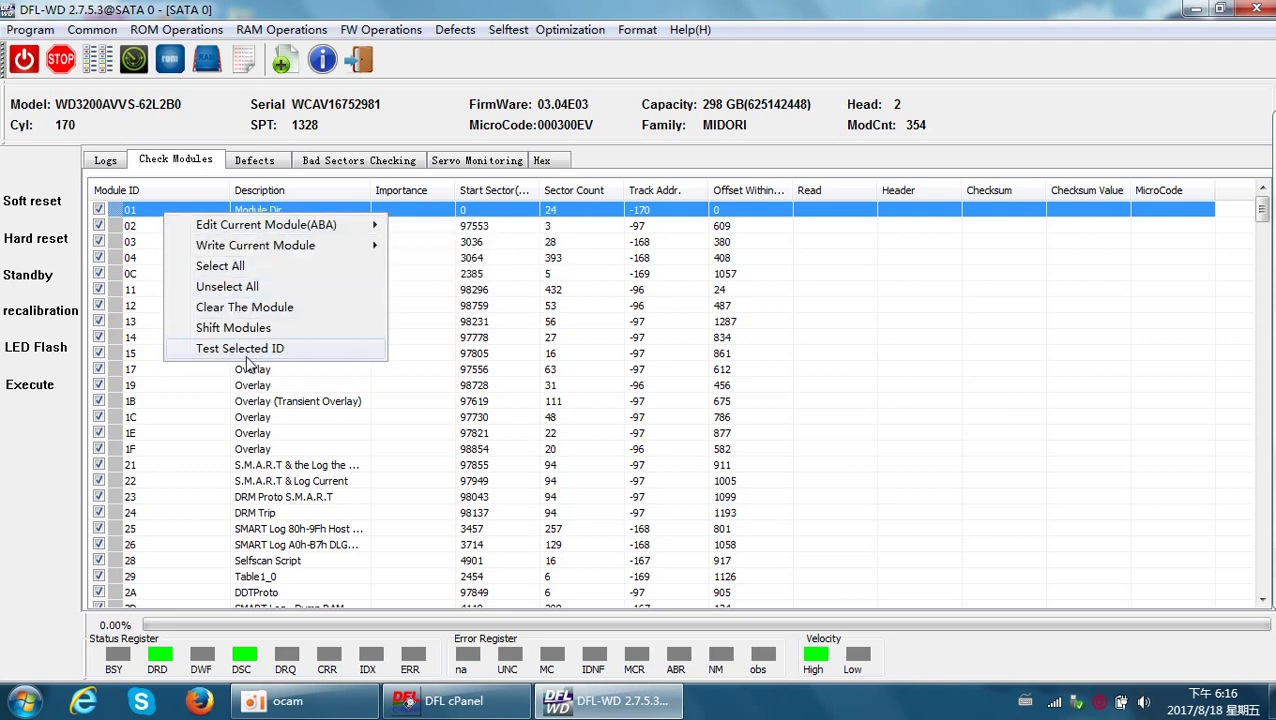
# Test all modules, find 32 Relo List with a NULL checksum, and open it in Module Editing
pyautogui.click(247, 350)
pyautogui.click(605, 440)
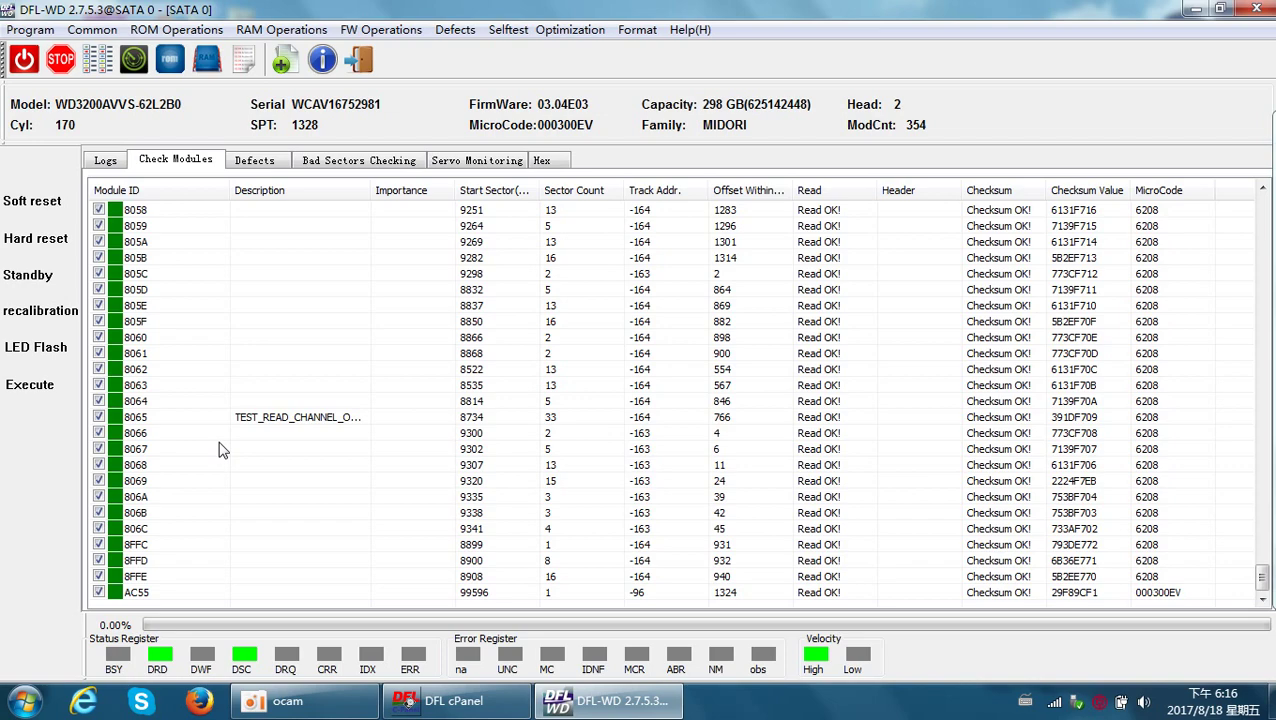
pyautogui.moveTo(1262, 575); pyautogui.dragTo(1257, 200)
pyautogui.click(230, 420)
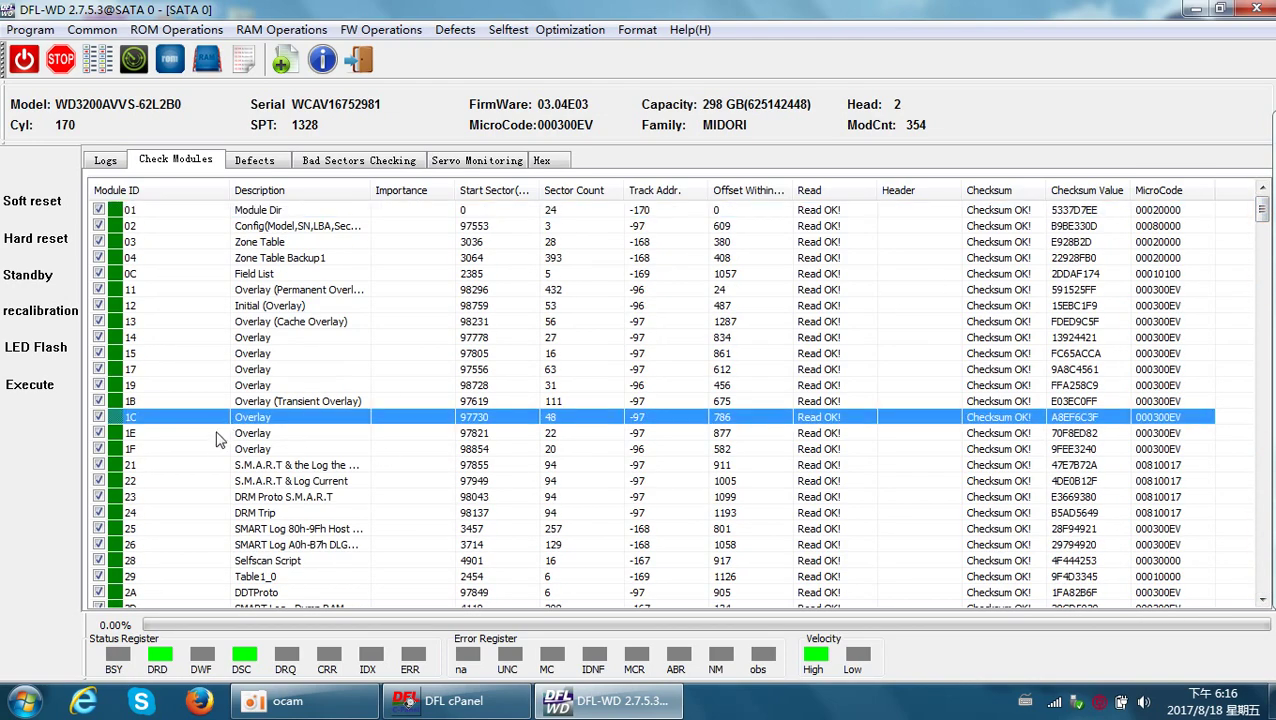
pyautogui.scroll(-6, 220, 440)
pyautogui.click(207, 392)
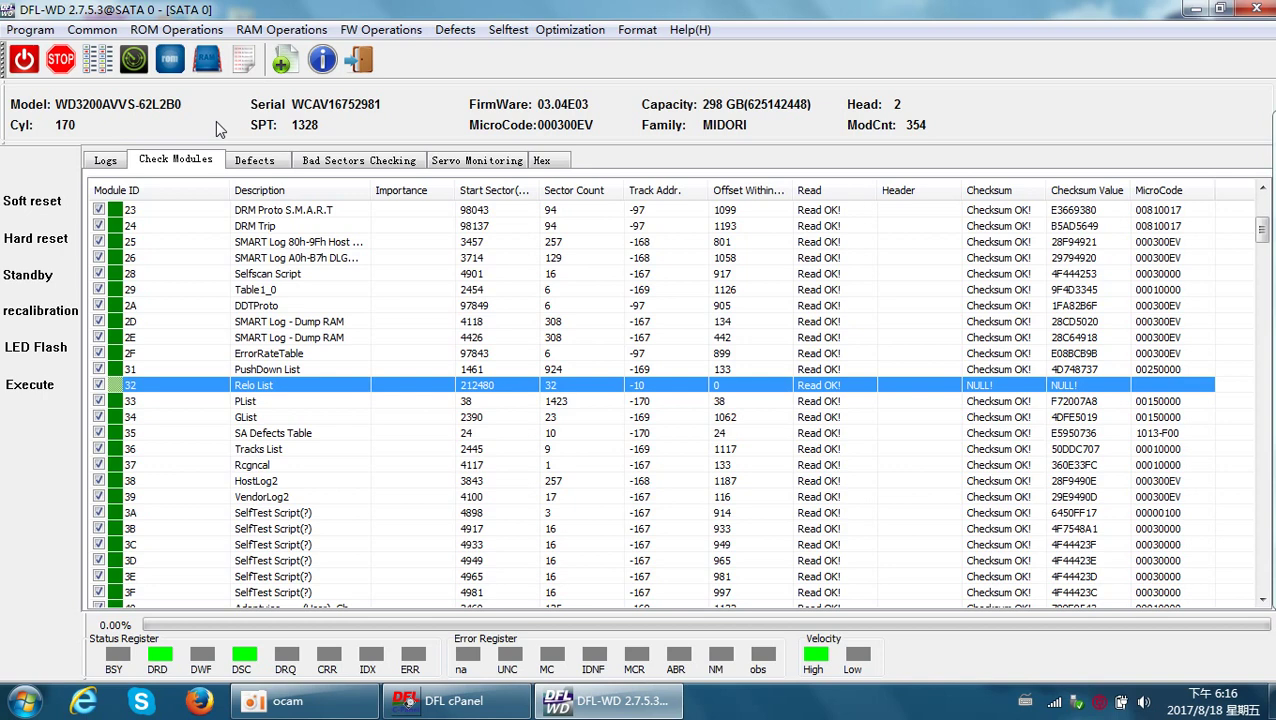
pyautogui.doubleClick(178, 390)
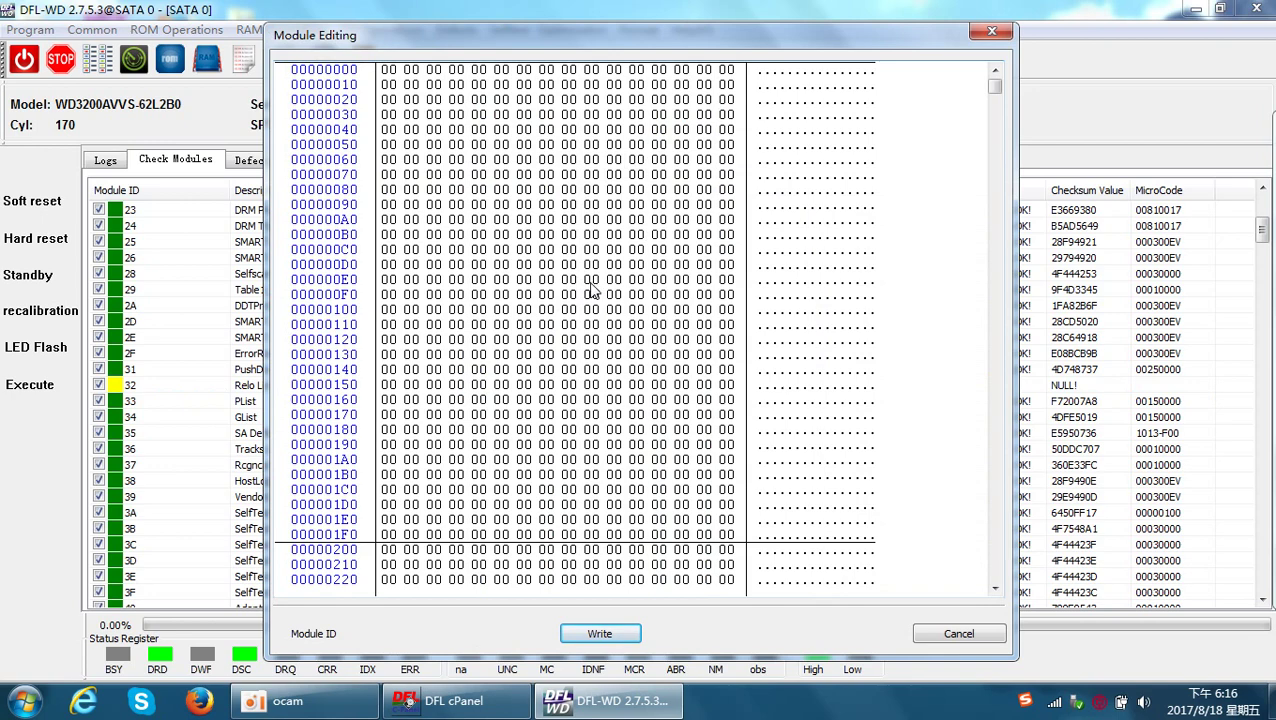
# Inspect module 32's all-zero hex data, then close the editor without writing
pyautogui.moveTo(994, 87)
pyautogui.mouseDown()
pyautogui.moveTo(985, 632)
pyautogui.moveTo(985, 80)
pyautogui.mouseUp()
pyautogui.click(500, 189)
pyautogui.click(546, 160)
pyautogui.click(1000, 31)
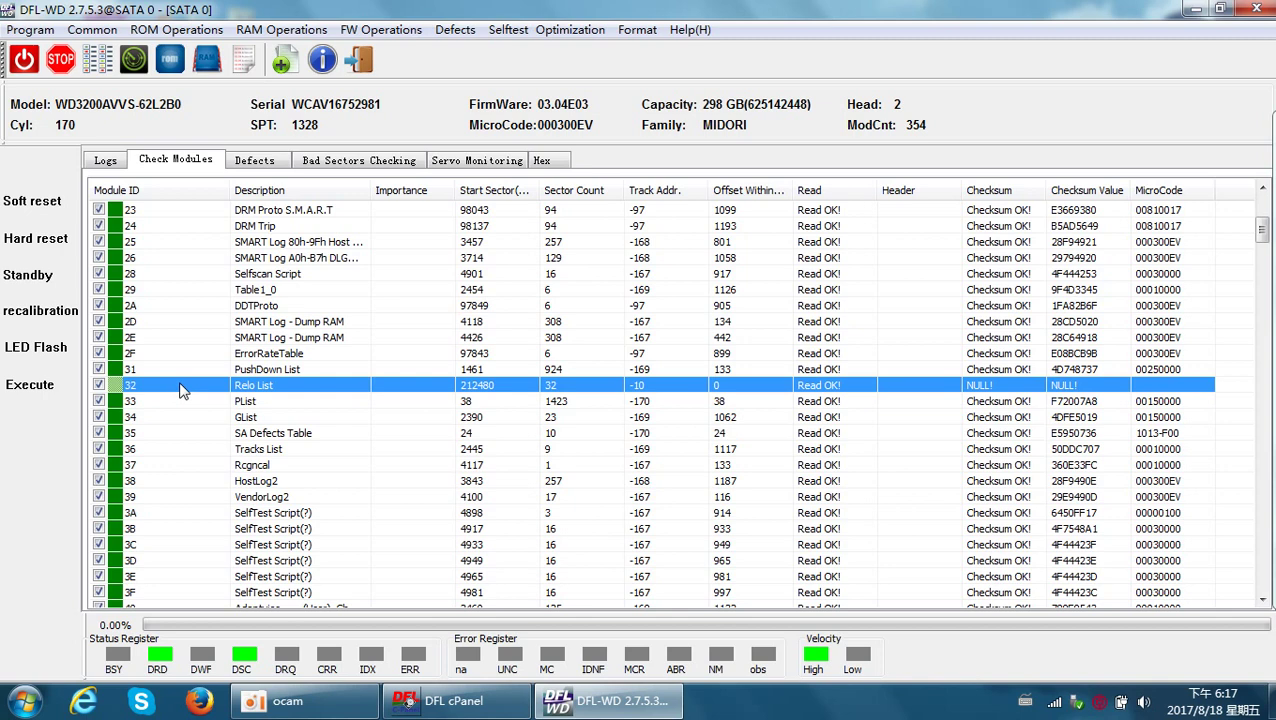
# Untick every module so only 32 Relo List stays selected
pyautogui.scroll(2, 183, 390)
pyautogui.scroll(-2, 175, 425)
pyautogui.rightClick(162, 392)
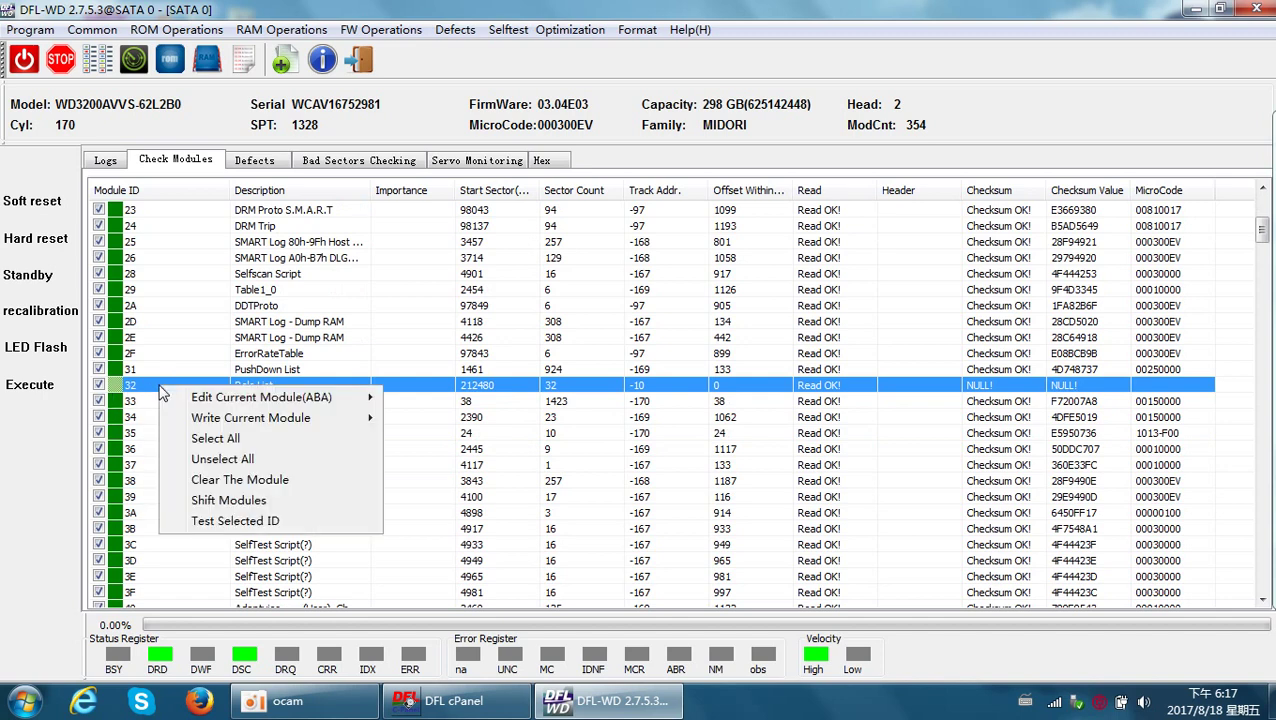
pyautogui.click(210, 461)
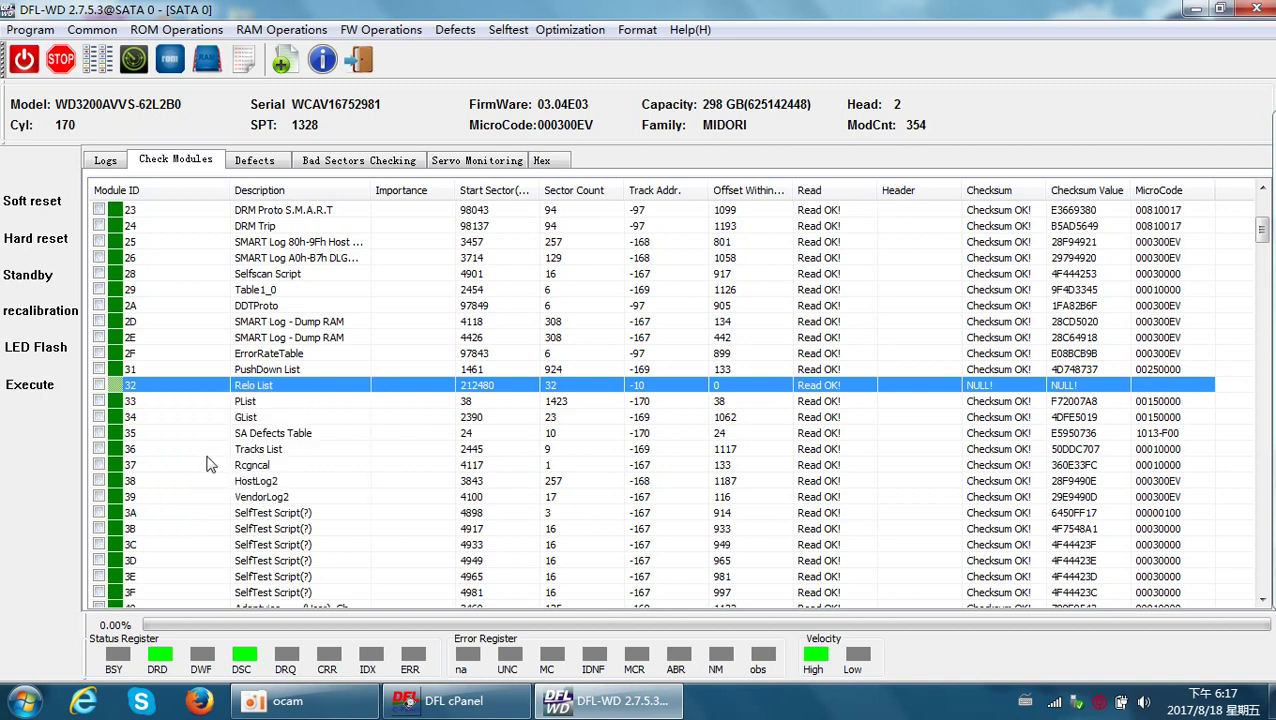
pyautogui.click(99, 385)
# Choose Write Current Module > Write By ID for module 32
pyautogui.rightClick(156, 389)
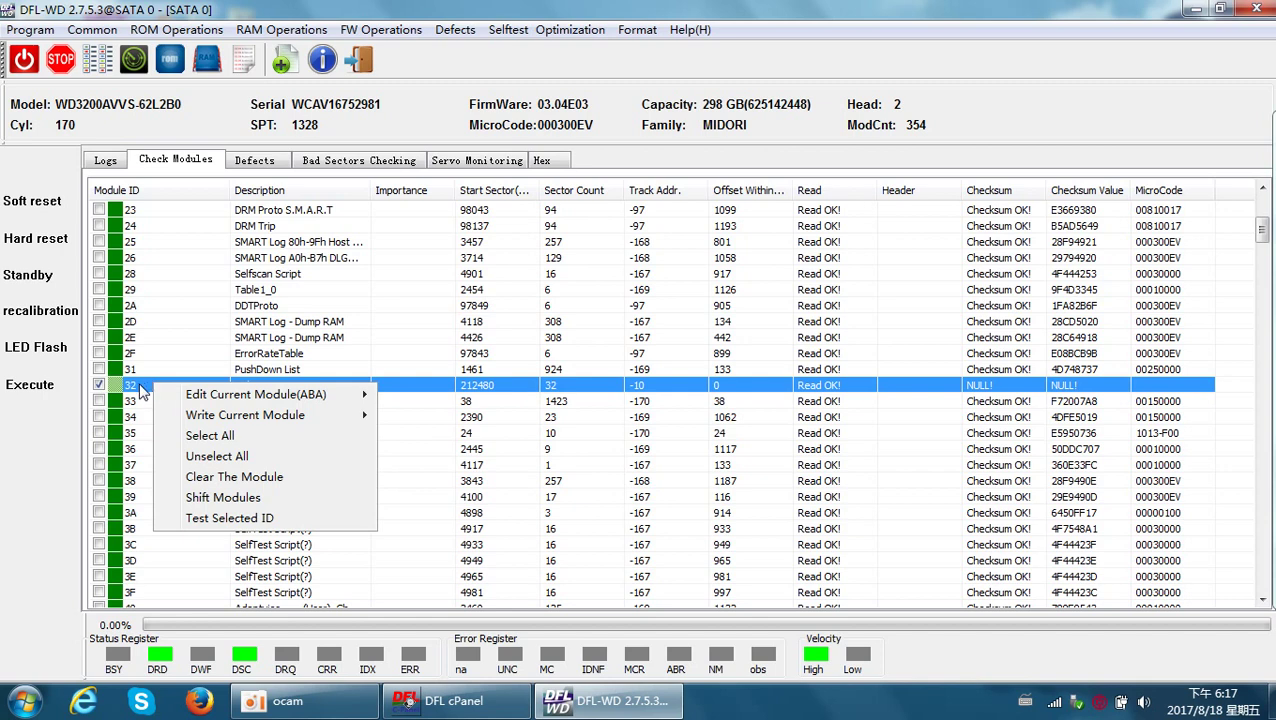
pyautogui.moveTo(268, 418)
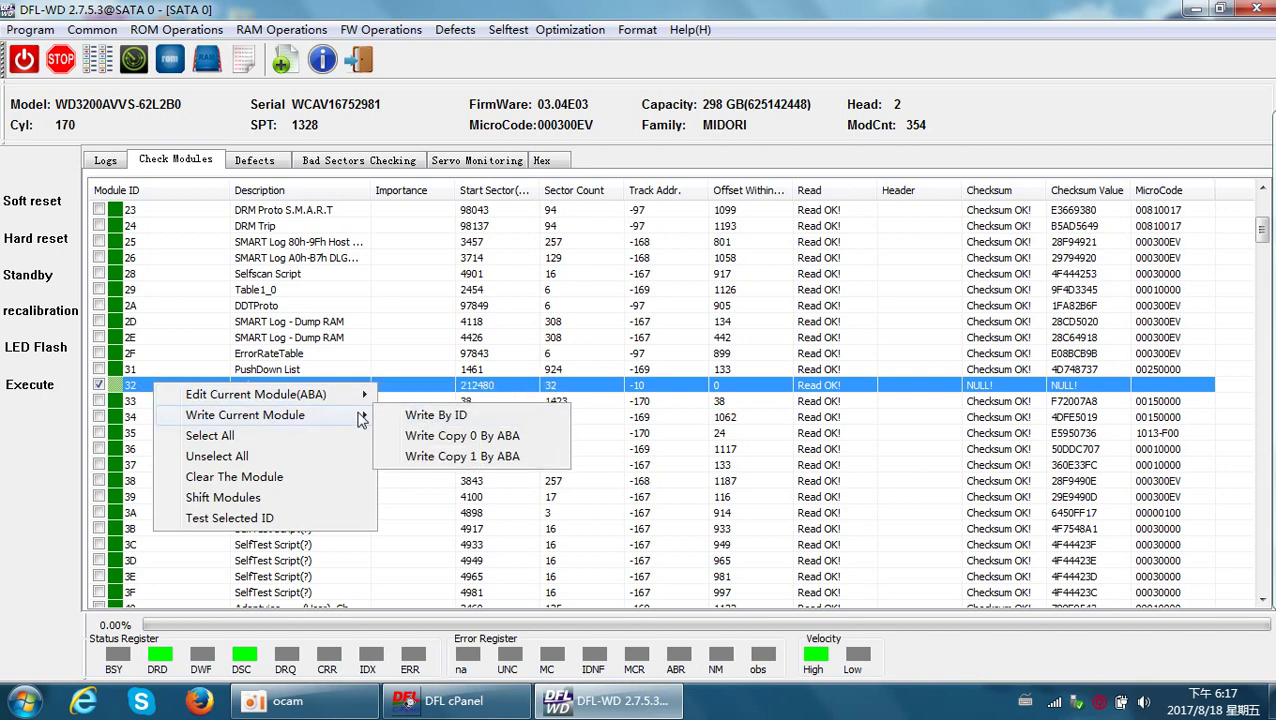
pyautogui.click(450, 415)
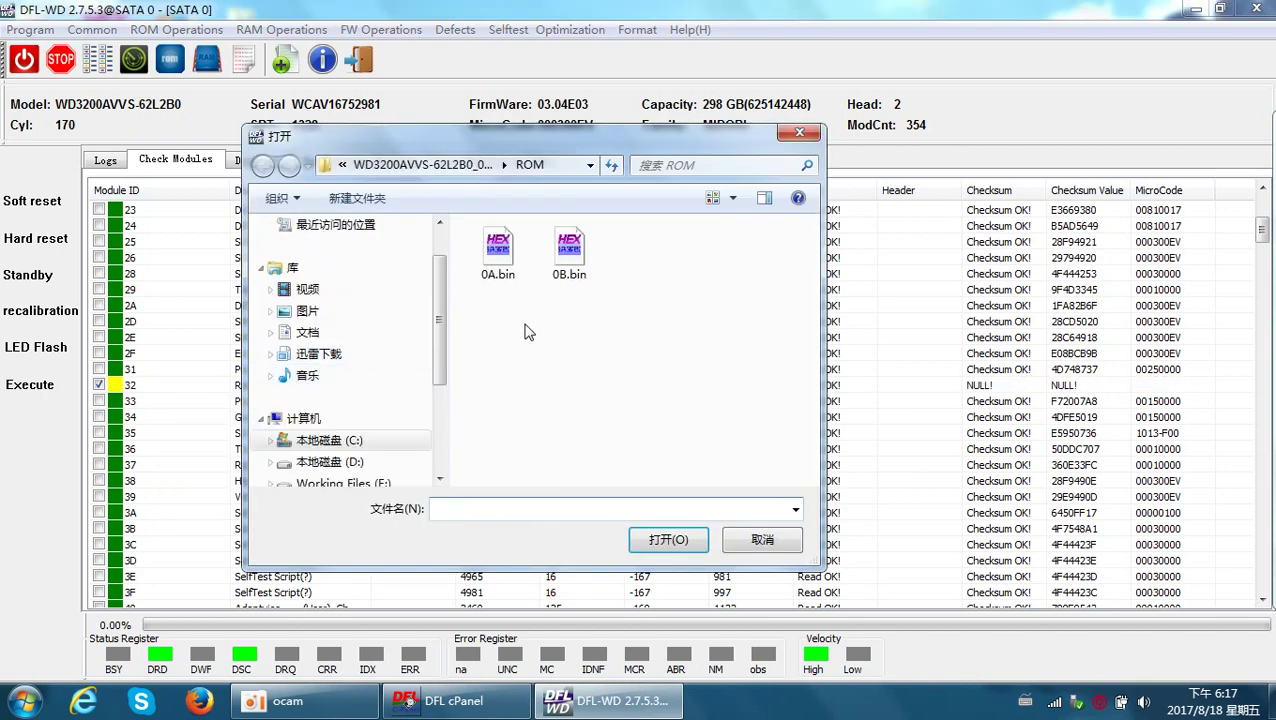
# Write 32.rpm from Desktop\WD3200AVVS\Modules onto module 32, confirming the write success
pyautogui.click(342, 165)
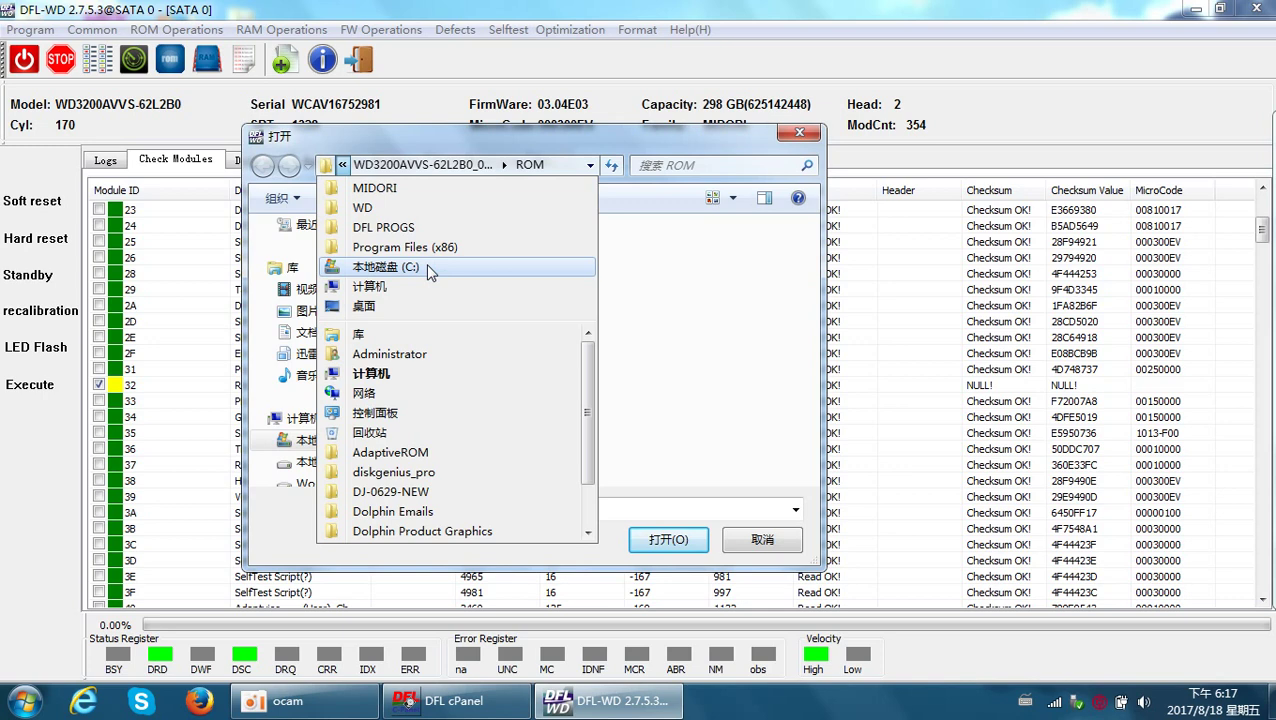
pyautogui.click(378, 307)
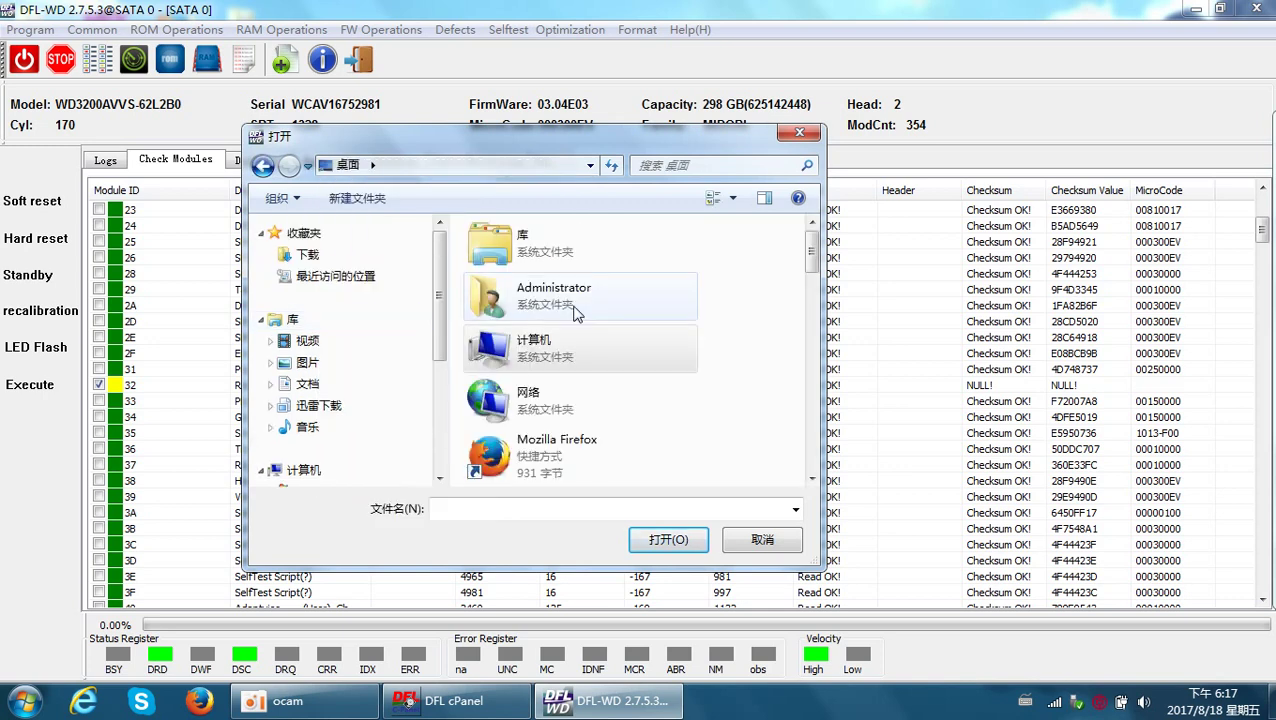
pyautogui.scroll(-5, 730, 360)
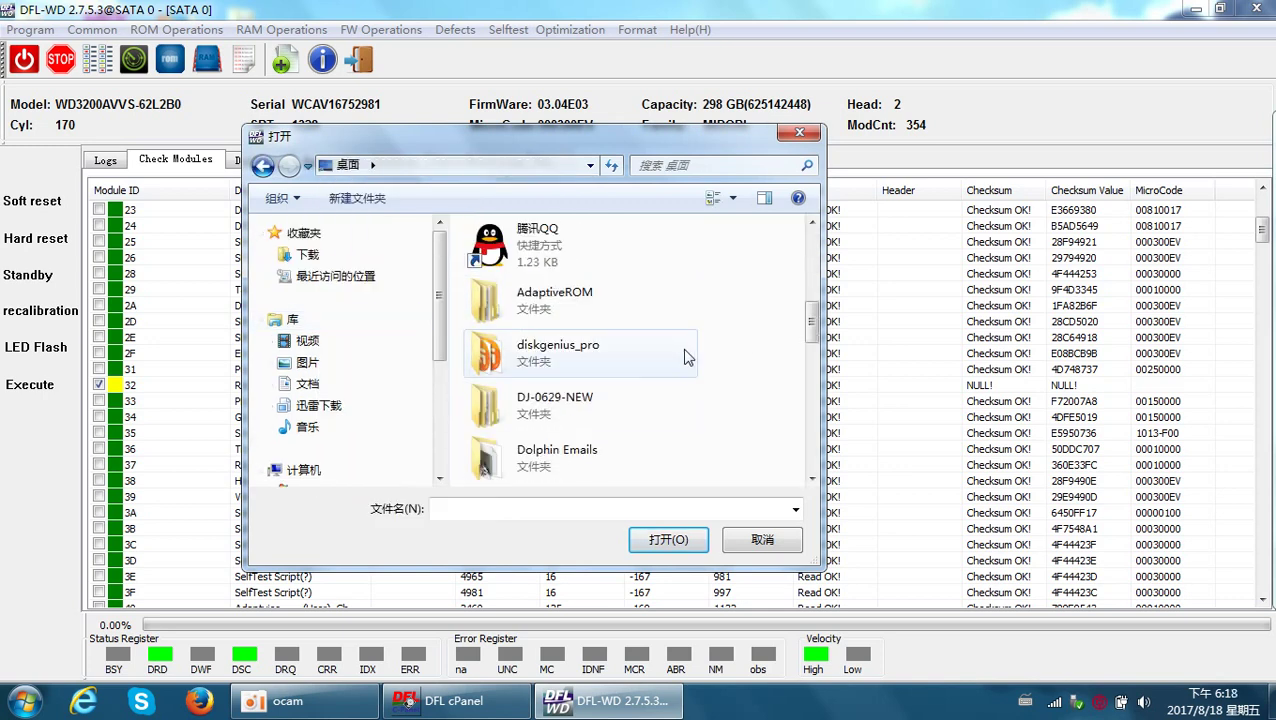
pyautogui.scroll(-2, 686, 357)
pyautogui.doubleClick(560, 292)
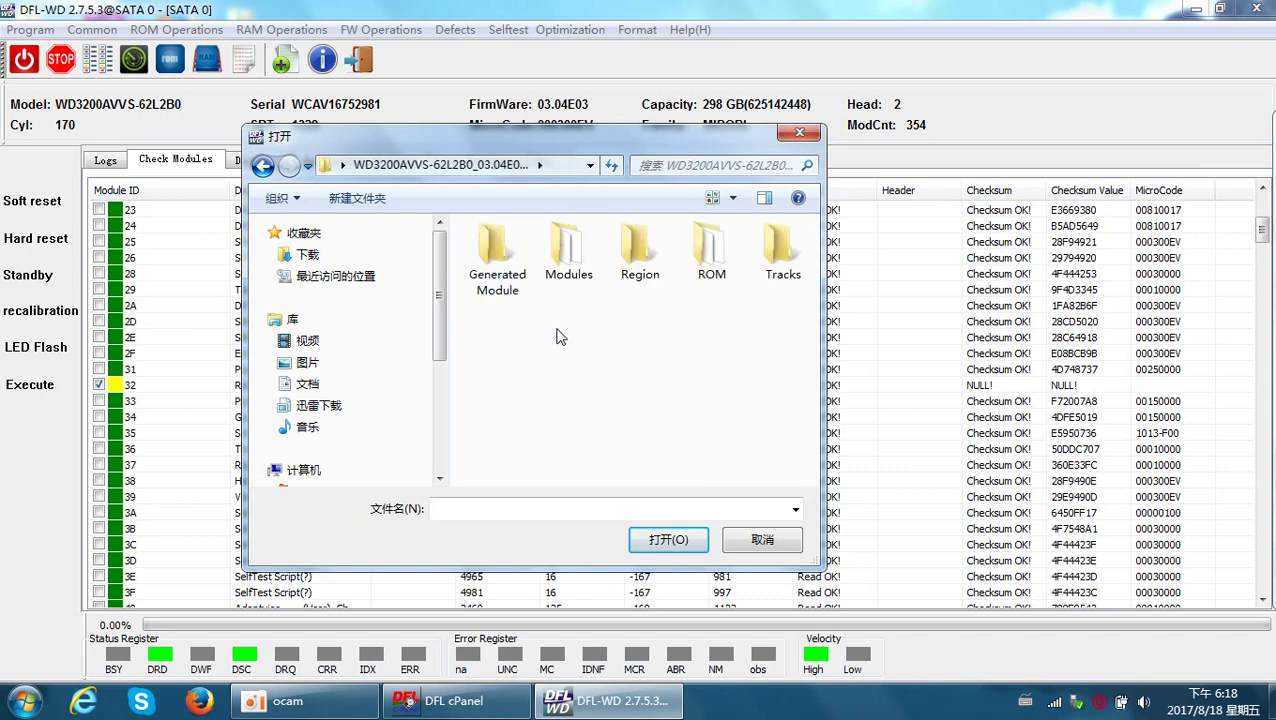
pyautogui.doubleClick(572, 262)
pyautogui.scroll(-6, 578, 365)
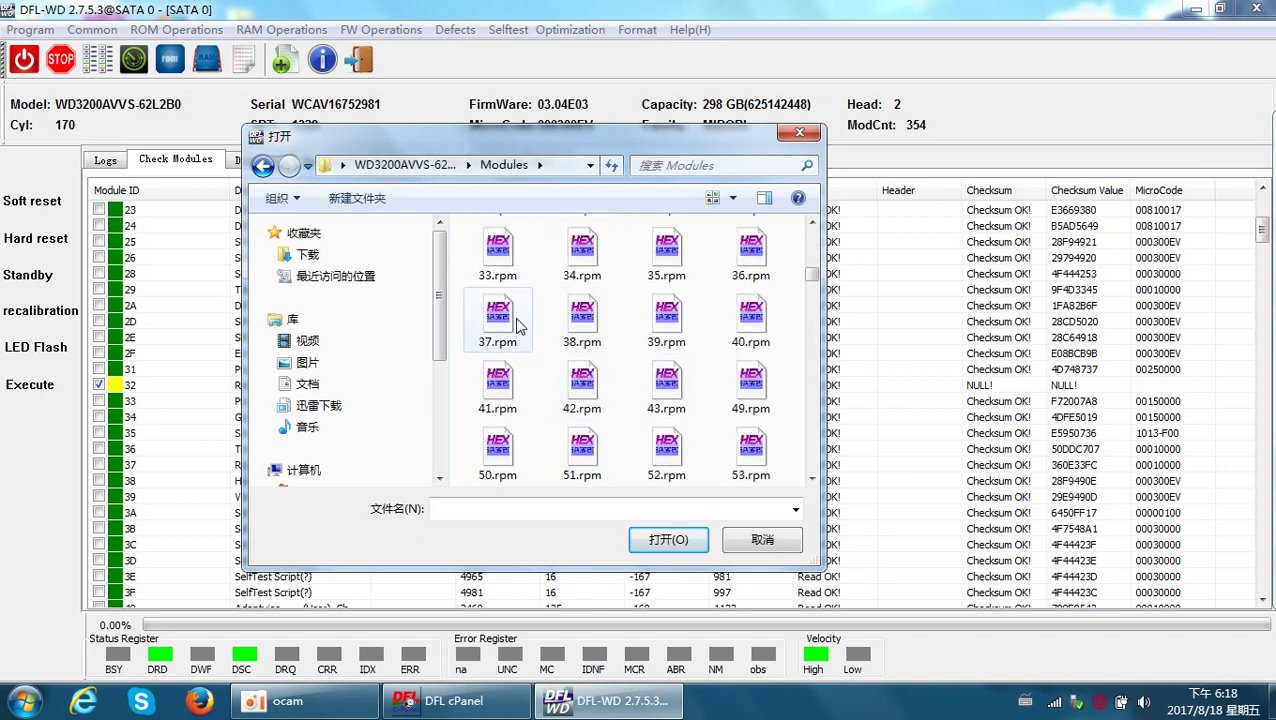
pyautogui.scroll(3, 655, 315)
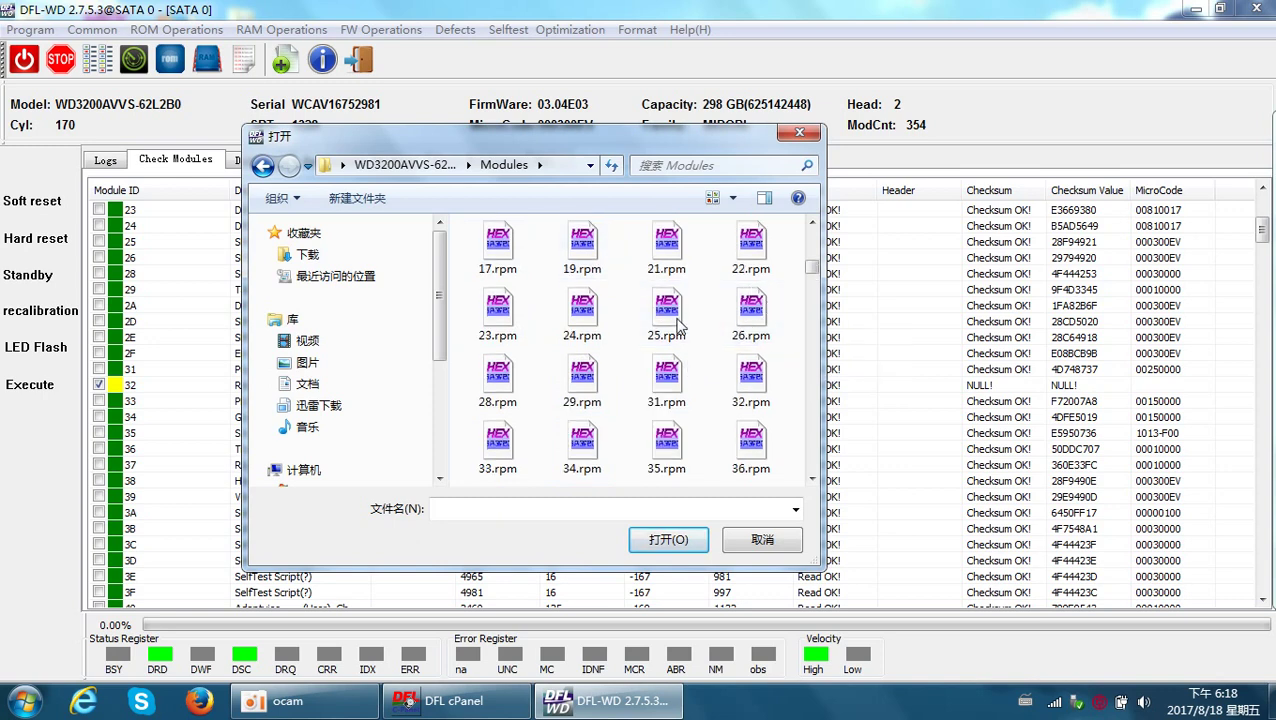
pyautogui.doubleClick(745, 375)
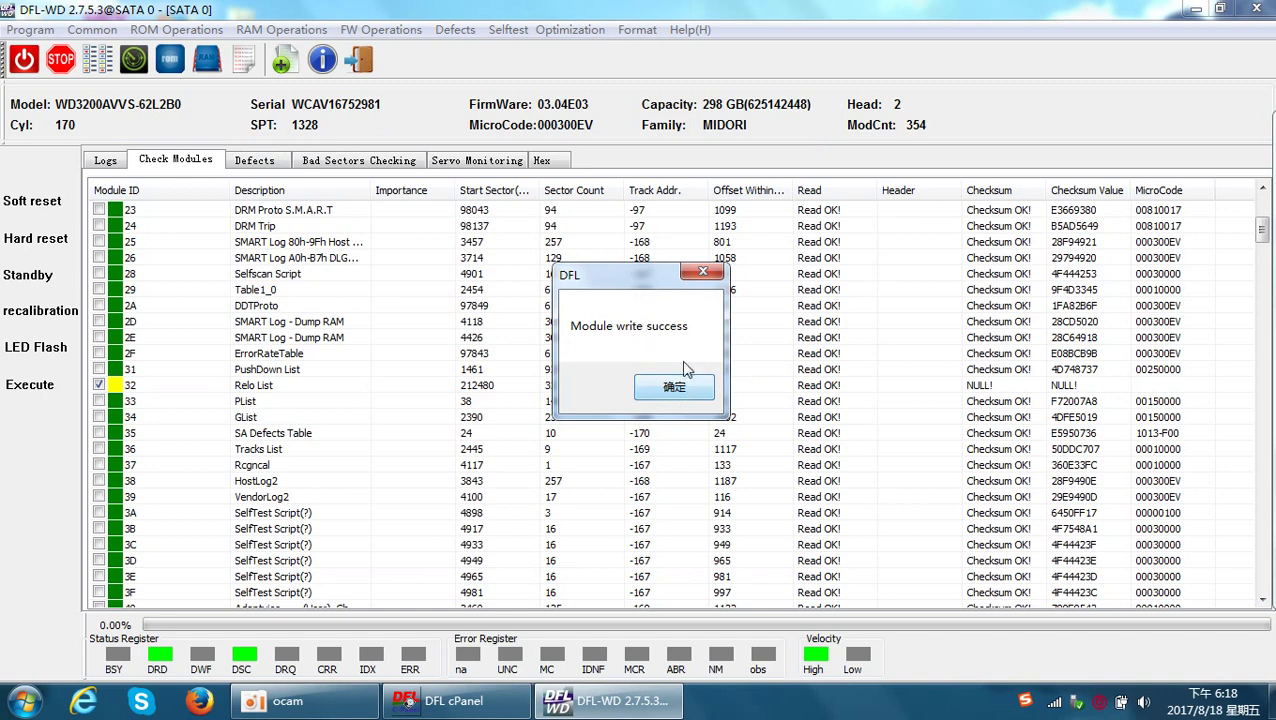
pyautogui.click(676, 392)
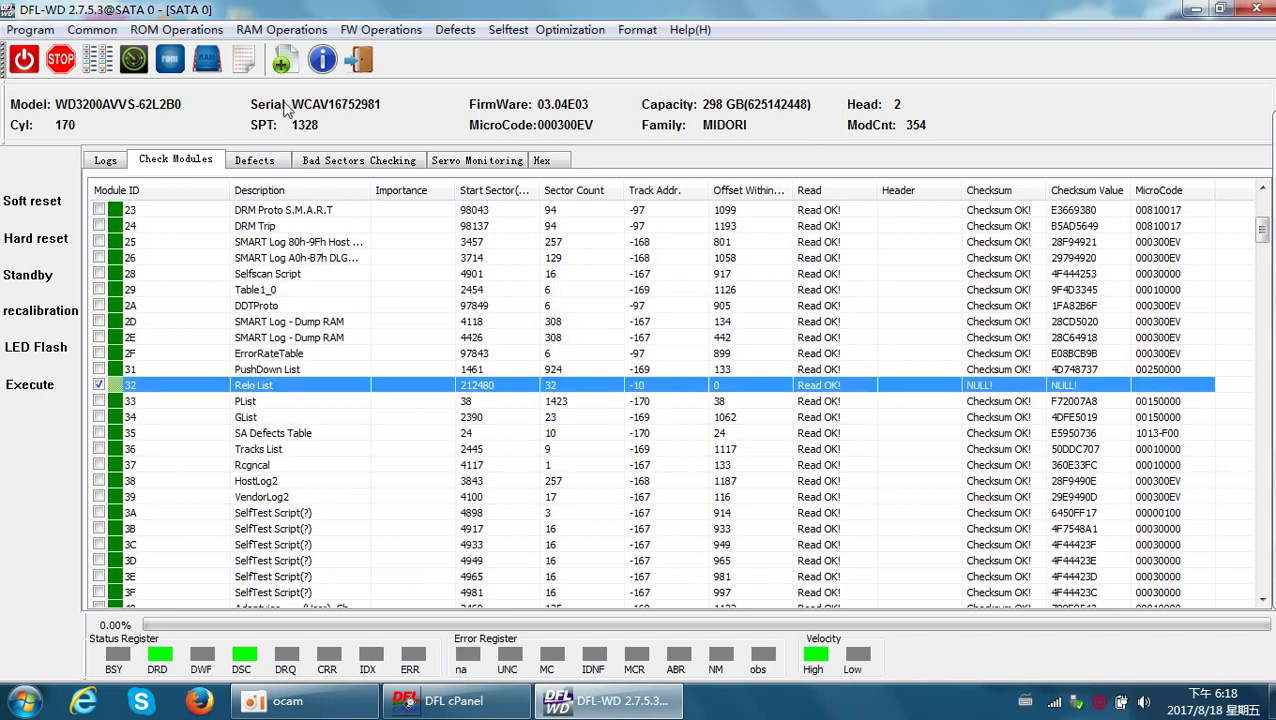
# Return from the module table to the main log and power-cycle the drive off and on
pyautogui.click(360, 61)
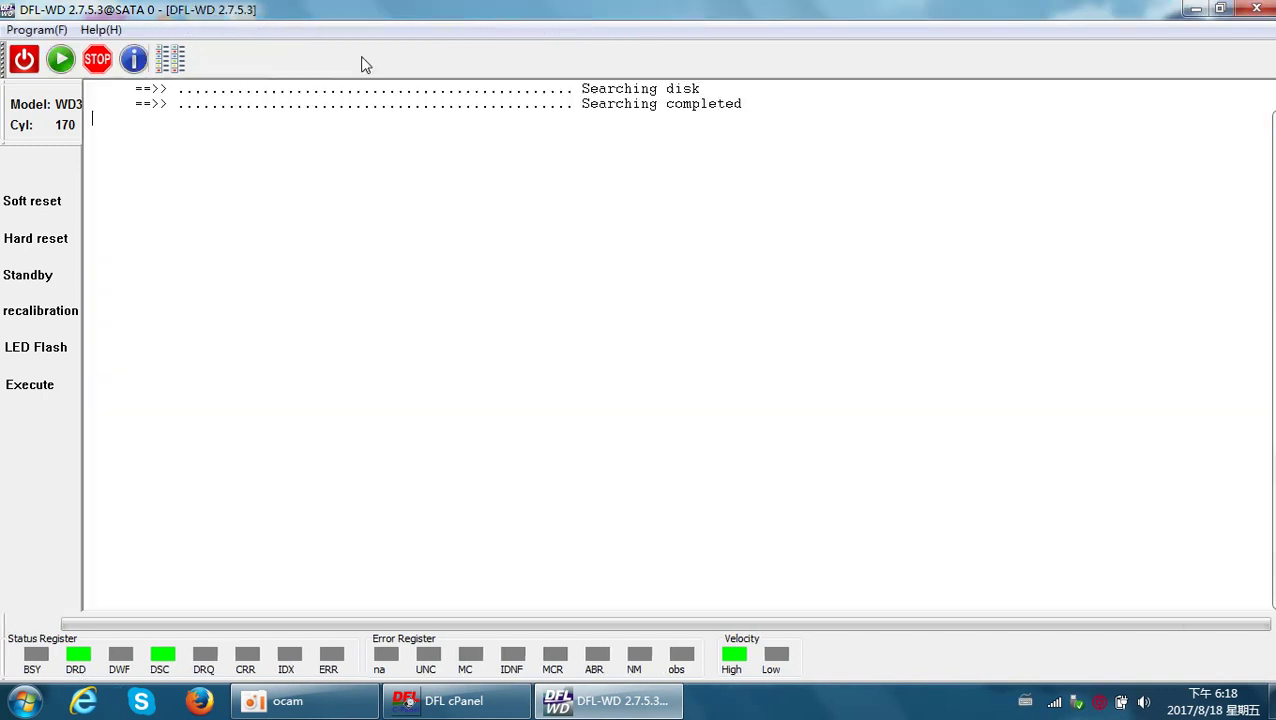
pyautogui.click(24, 60)
pyautogui.click(24, 60)
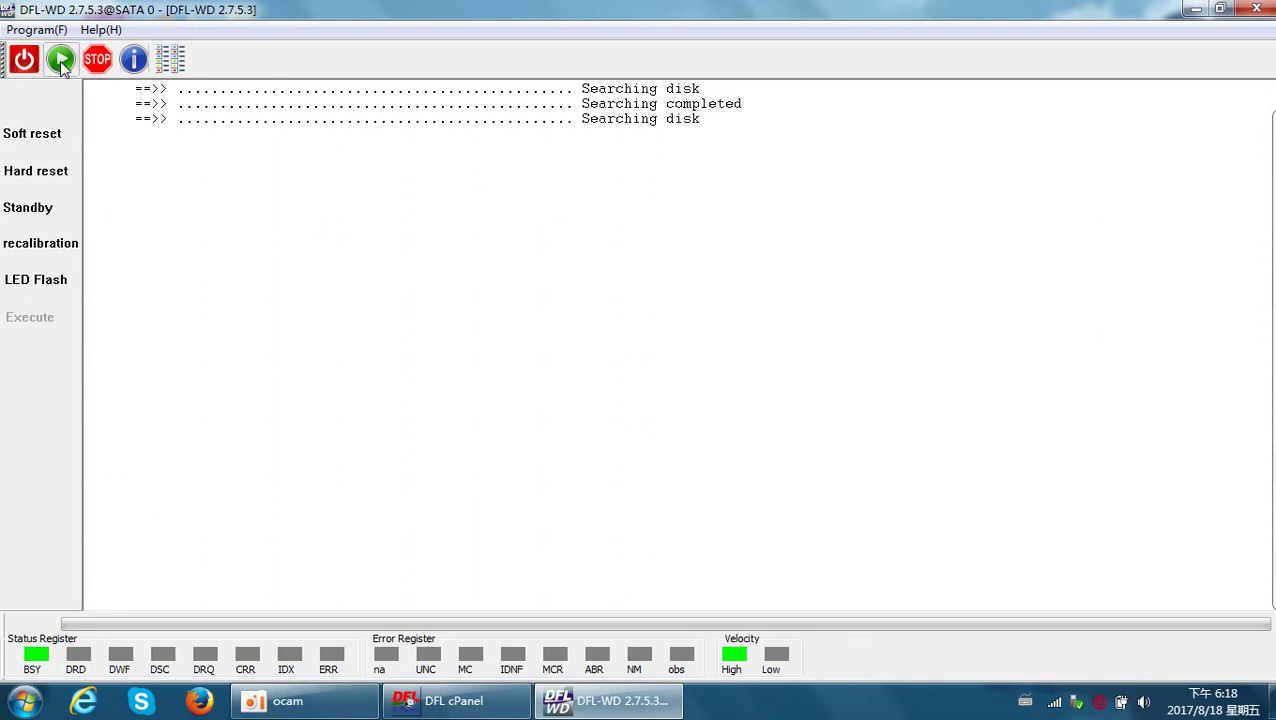
# Re-initialize the drive as WDC Marvall with auto-obtained factory details and default firmware directory options
pyautogui.click(61, 61)
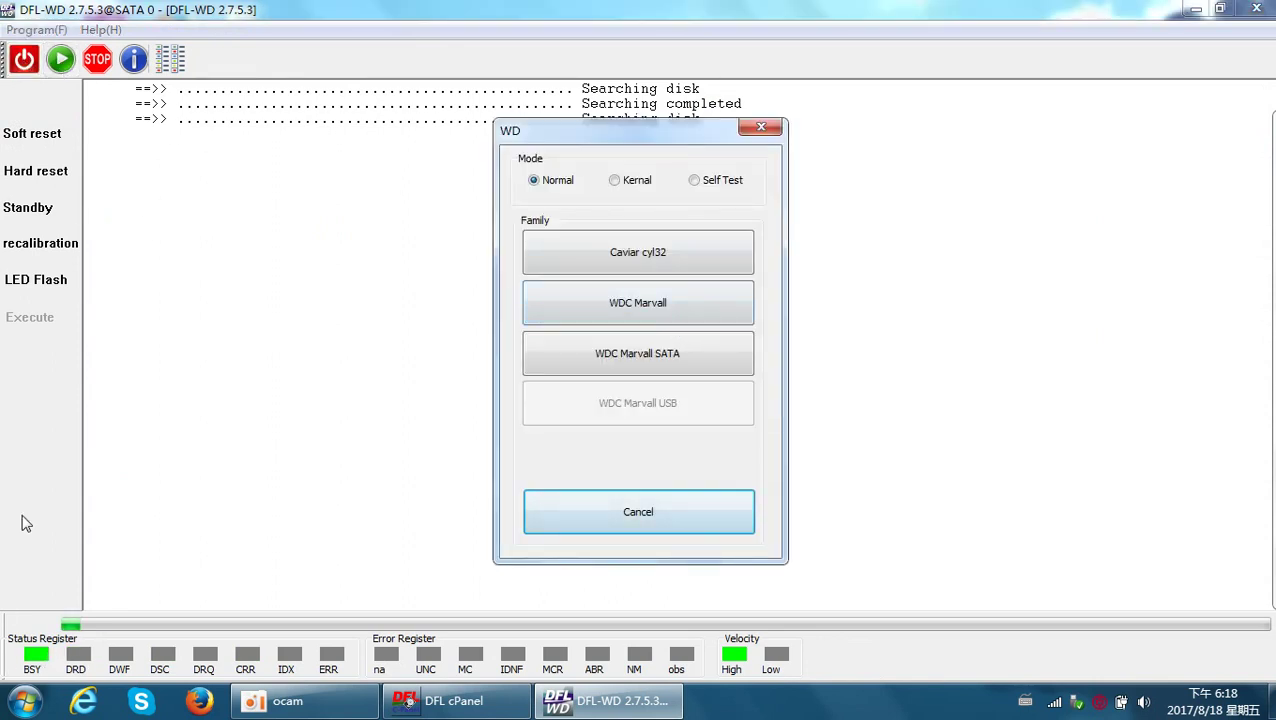
pyautogui.click(636, 305)
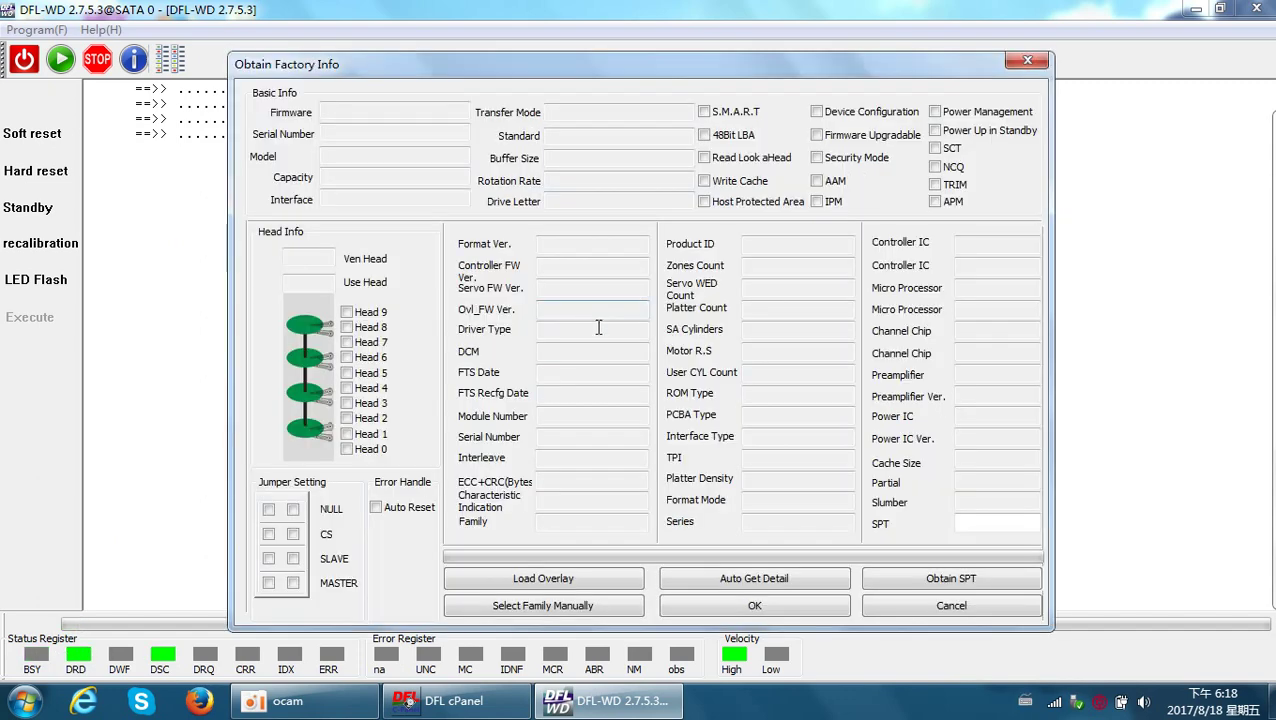
pyautogui.click(800, 580)
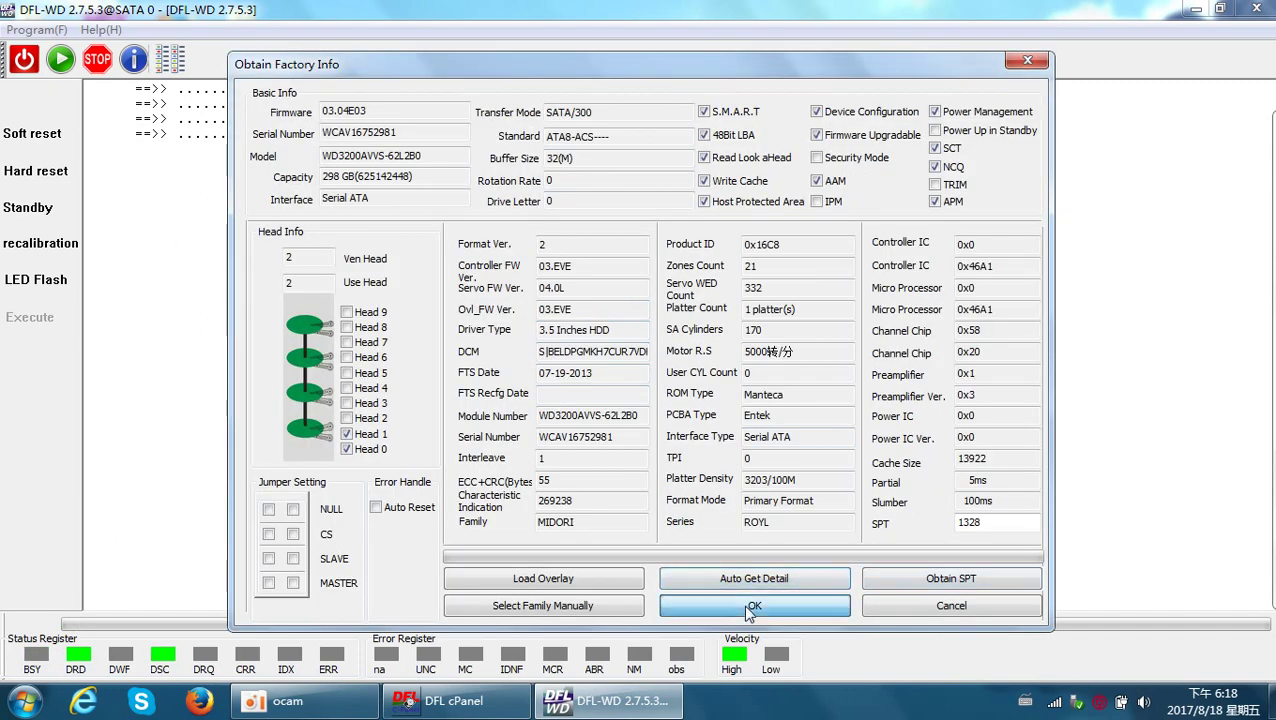
pyautogui.click(750, 606)
pyautogui.click(716, 538)
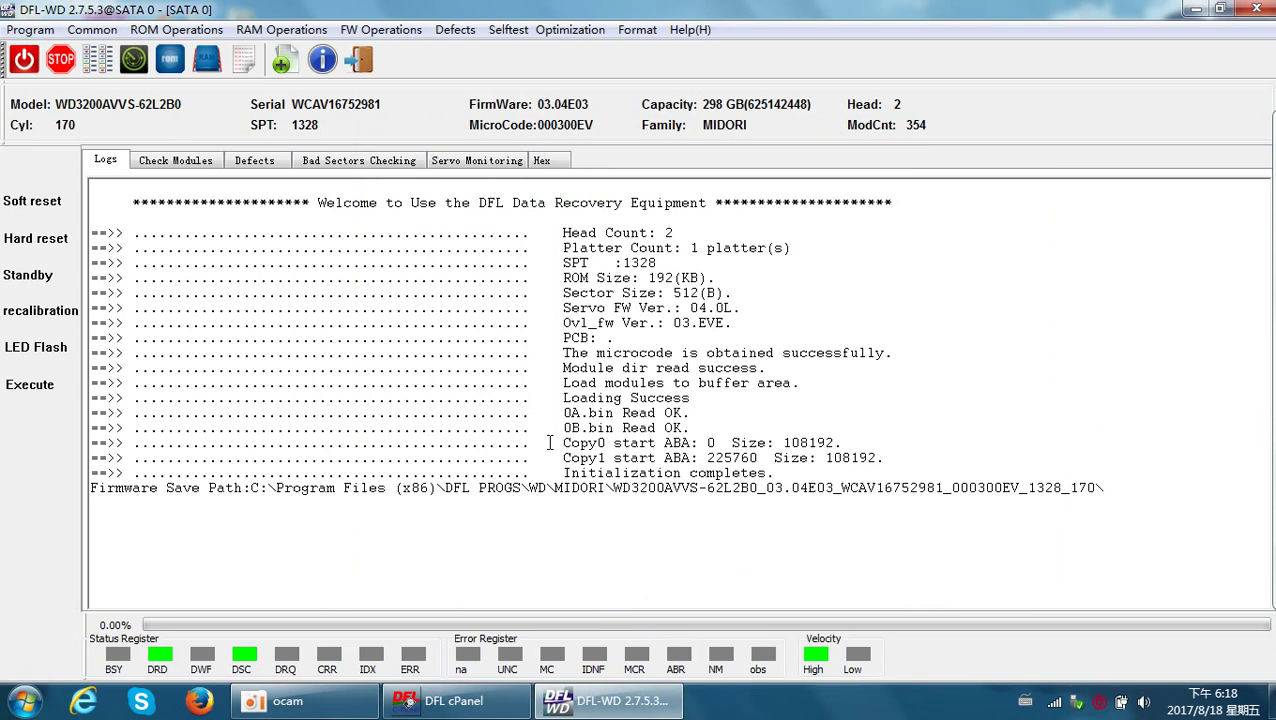
# Show the firmware module list sorted by Module ID ascending
pyautogui.click(176, 162)
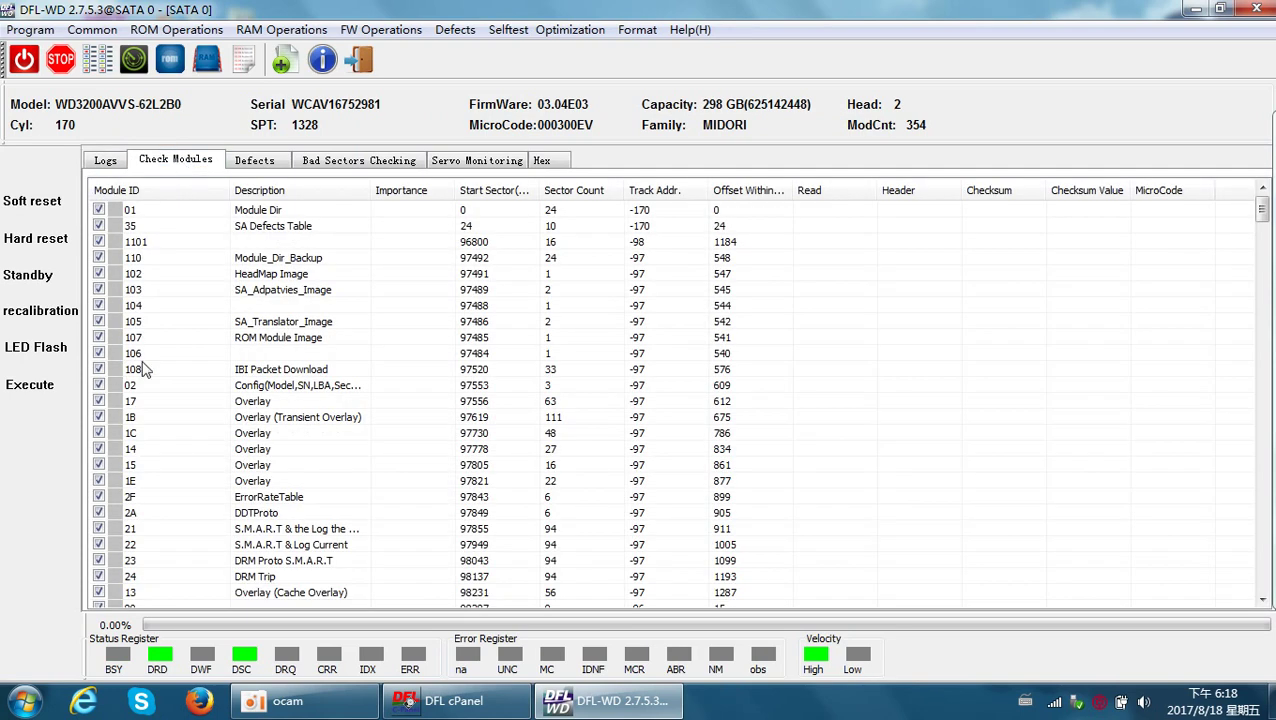
pyautogui.click(150, 190)
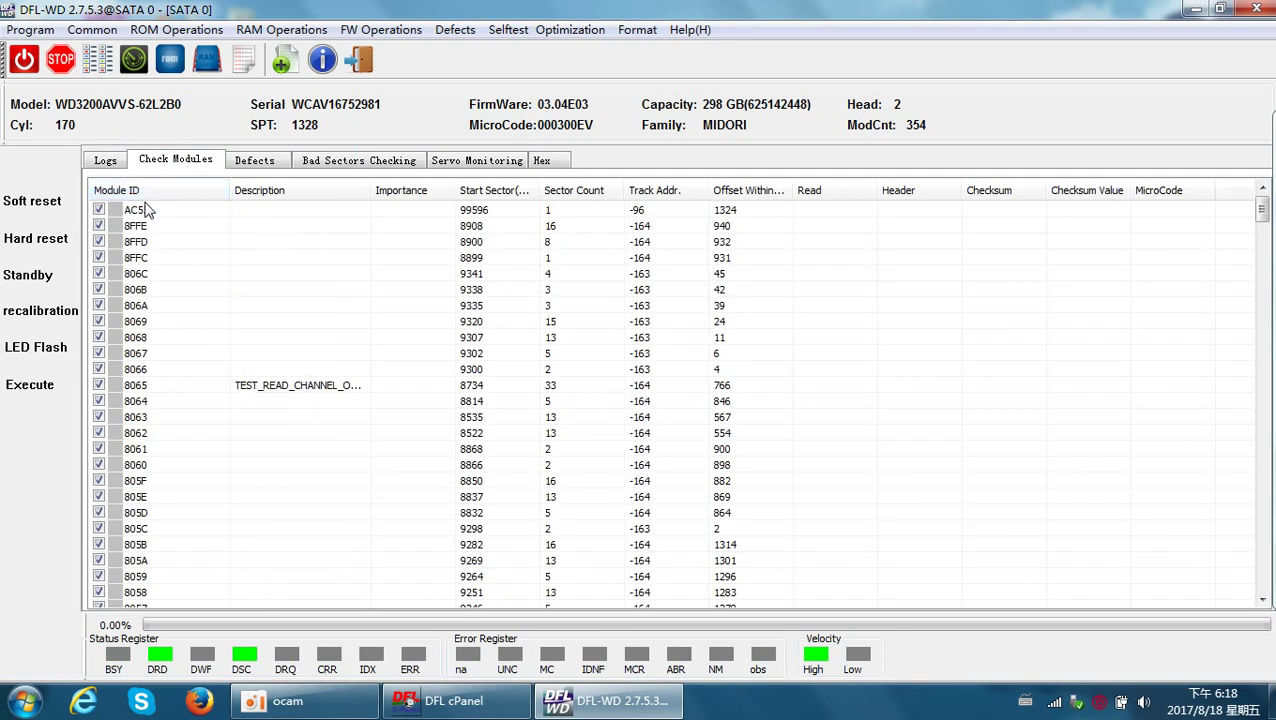
pyautogui.click(151, 188)
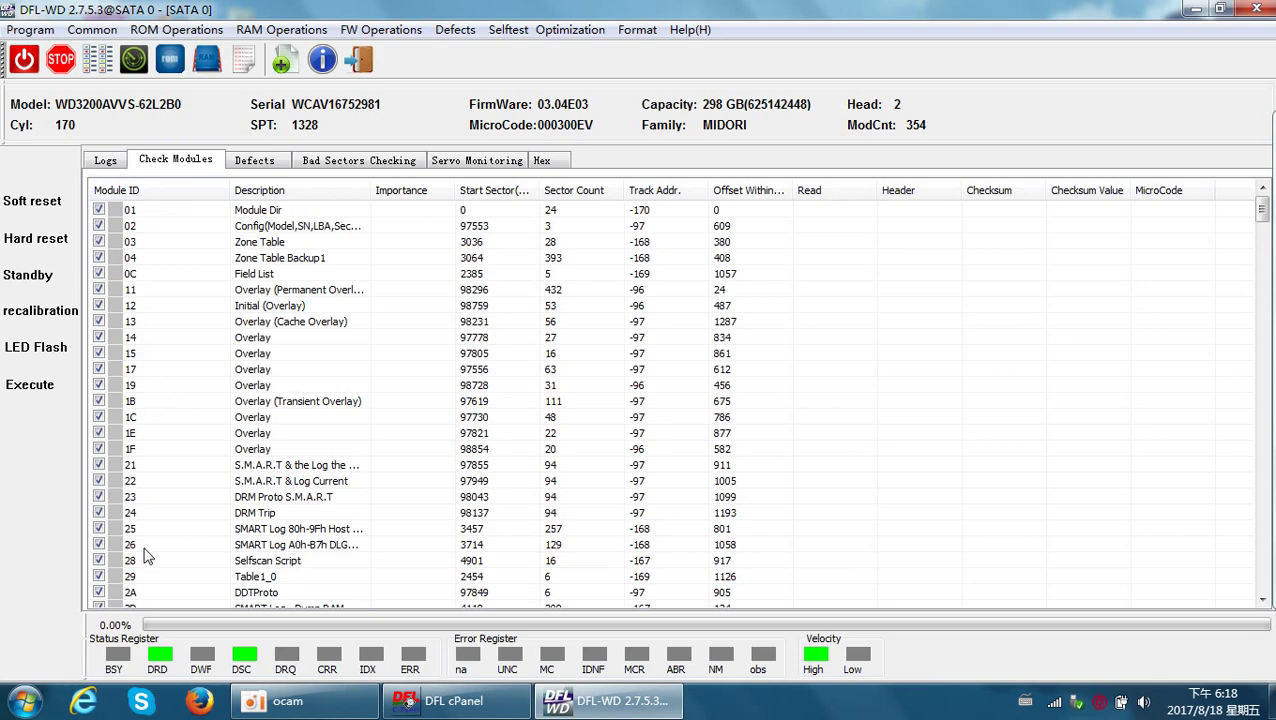
pyautogui.scroll(-2, 150, 557)
# Inspect module 32 Relo List's hex contents, close the viewer, and bring up its options
pyautogui.doubleClick(160, 577)
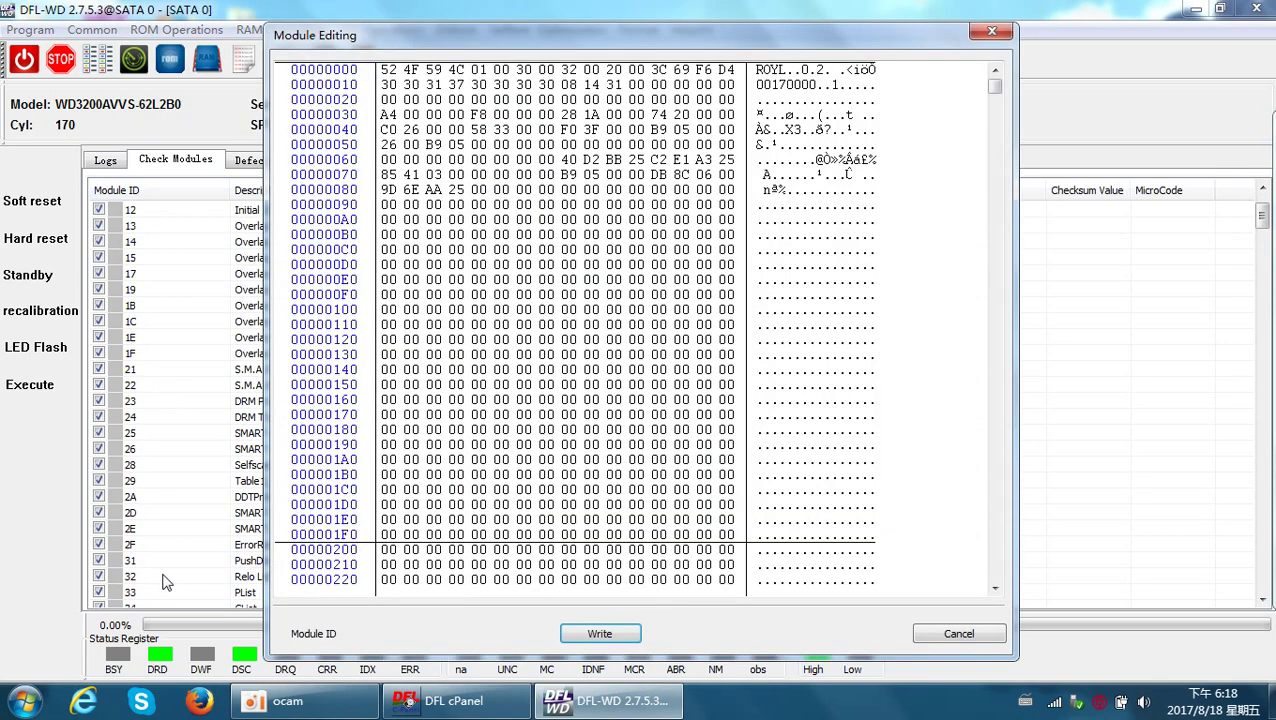
pyautogui.click(660, 218)
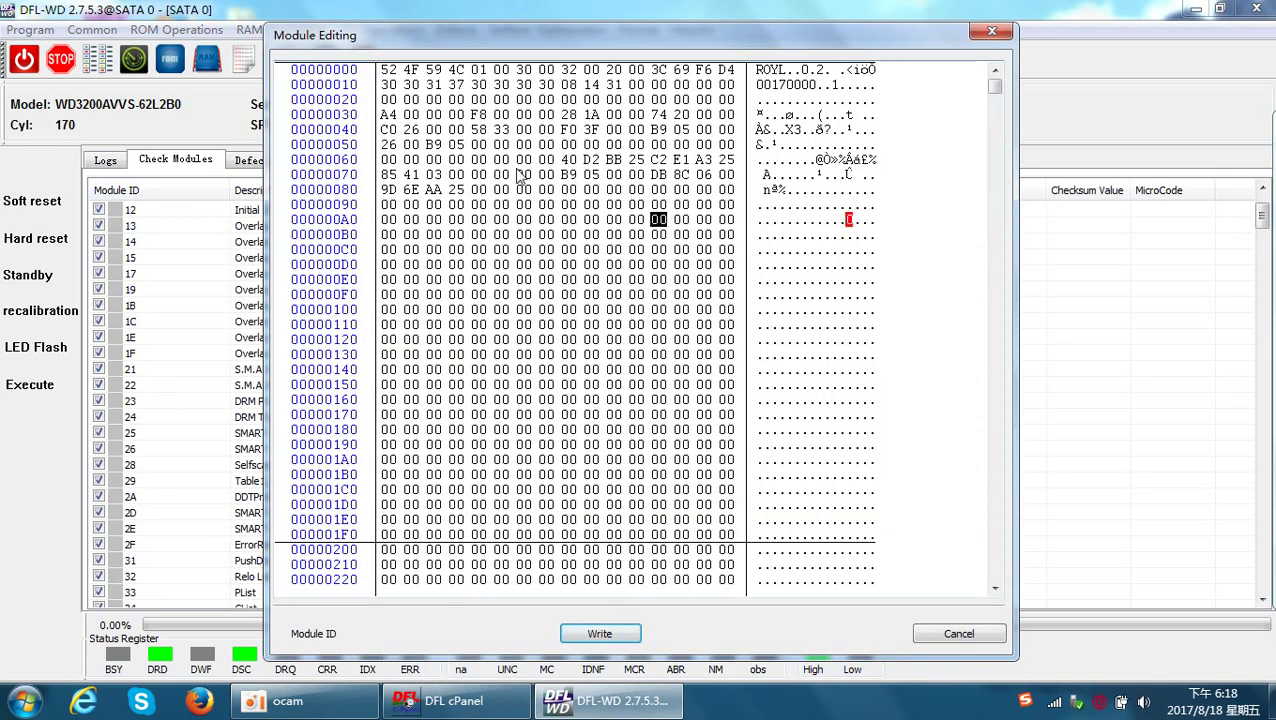
pyautogui.click(992, 31)
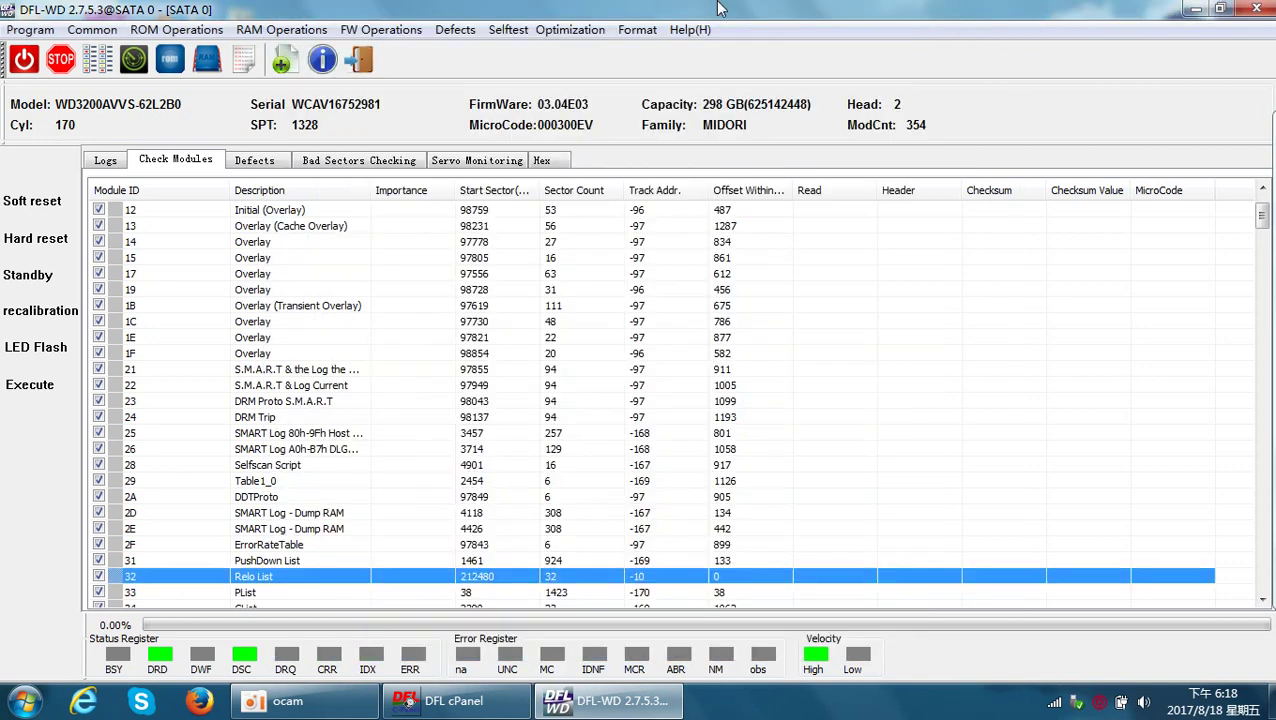
pyautogui.rightClick(167, 584)
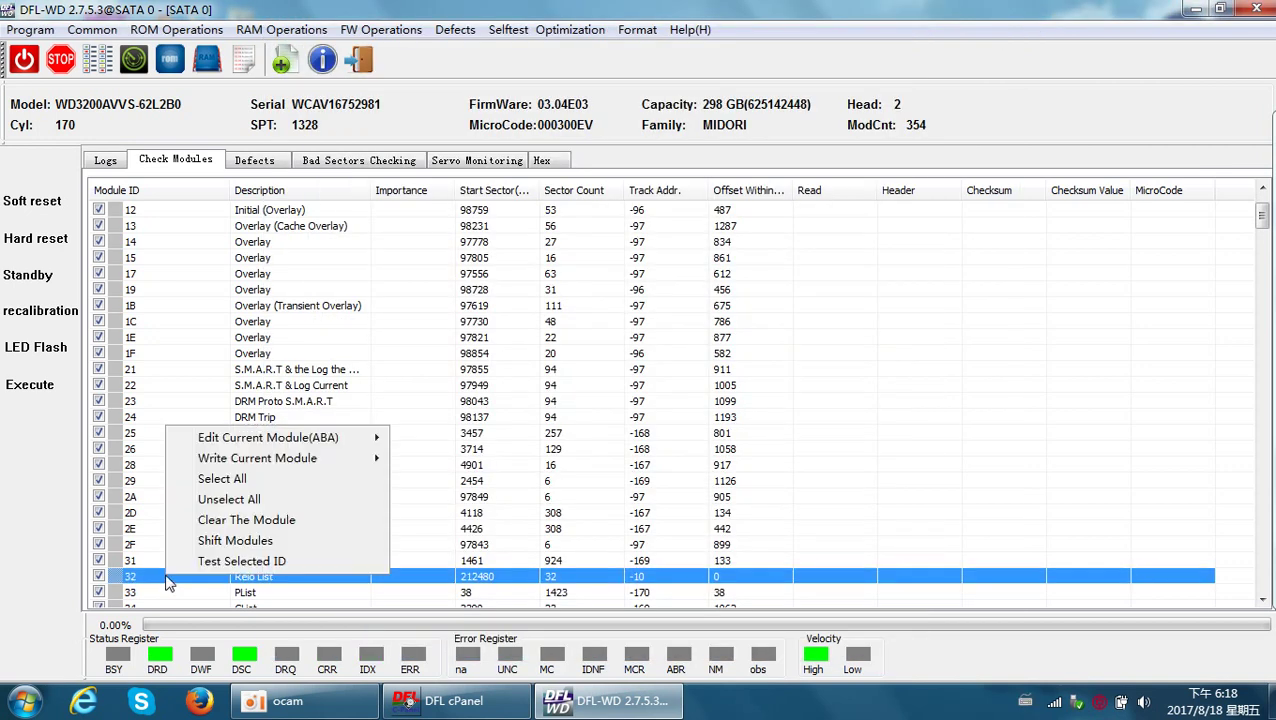
# Clear only module 32 Relo List, then return to the log and power-cycle the drive
pyautogui.click(255, 500)
pyautogui.click(99, 577)
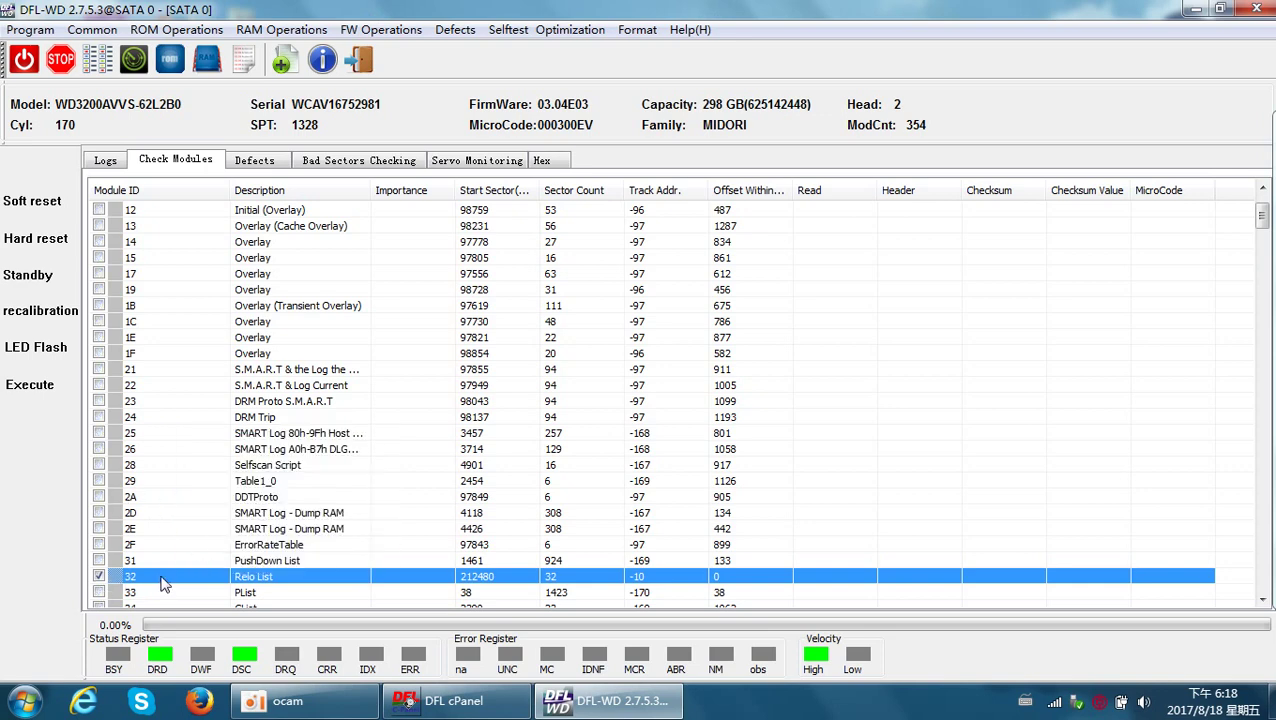
pyautogui.rightClick(165, 585)
pyautogui.click(222, 518)
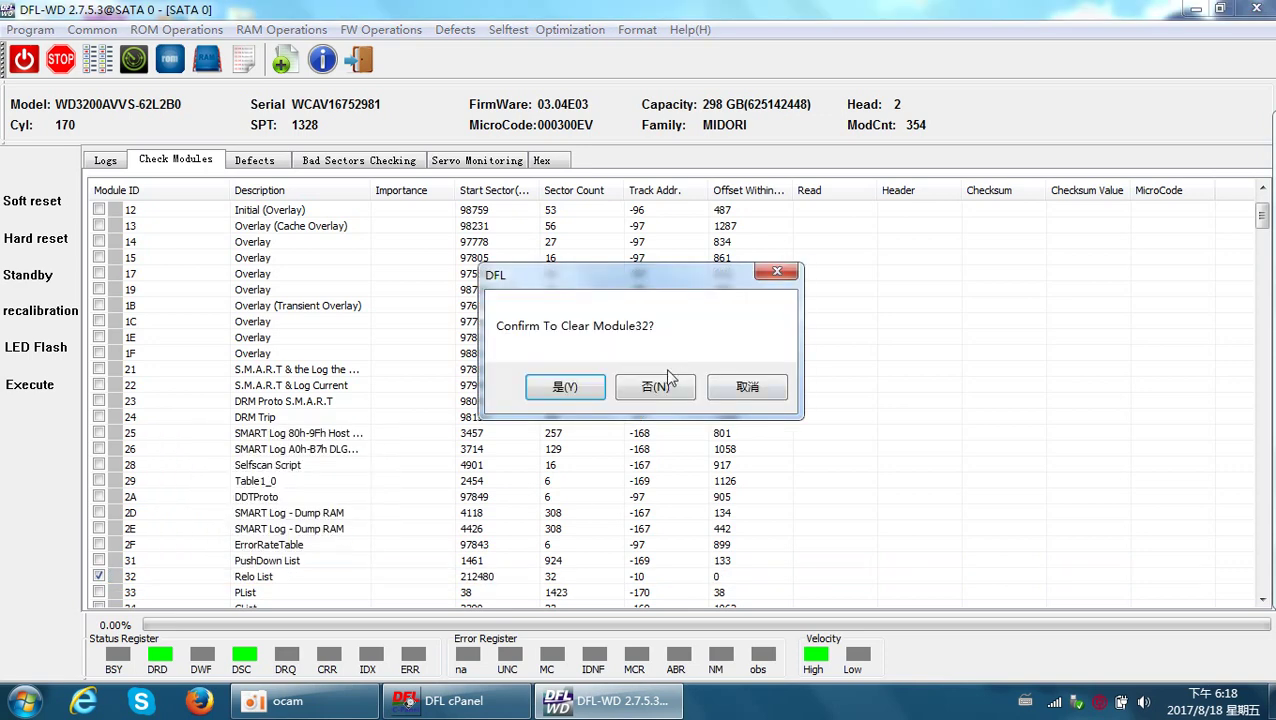
pyautogui.click(567, 389)
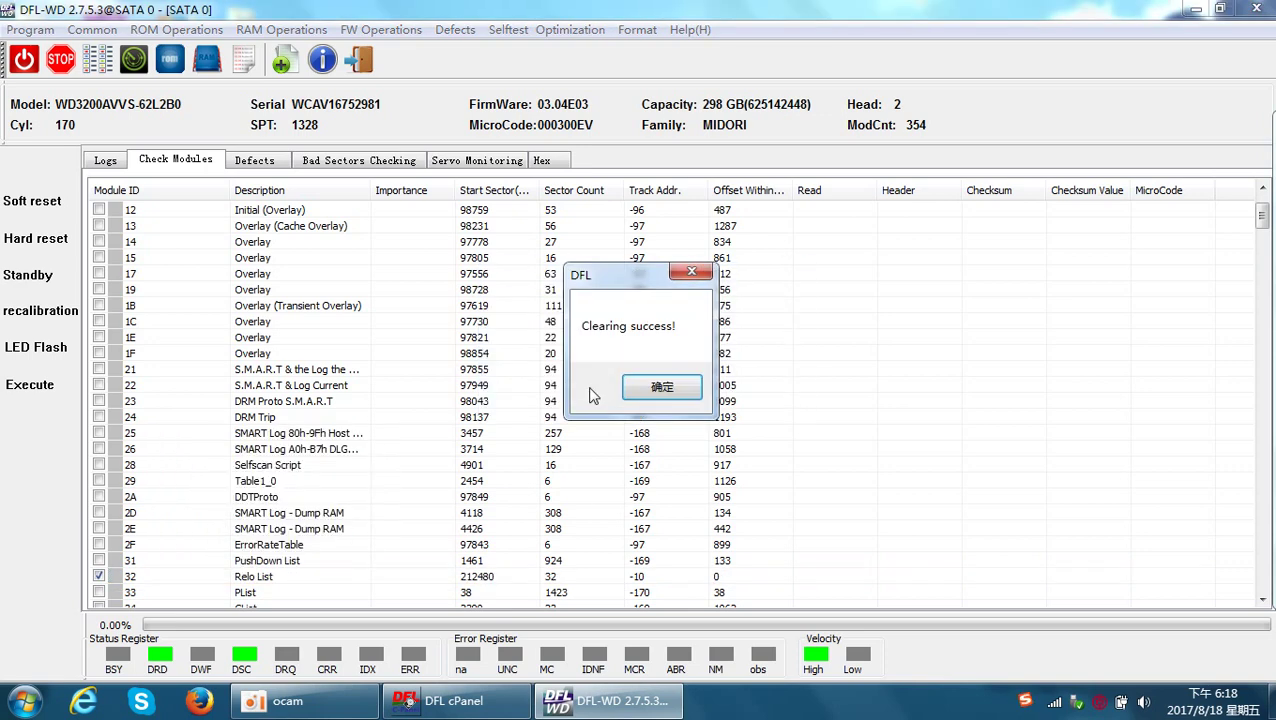
pyautogui.click(652, 390)
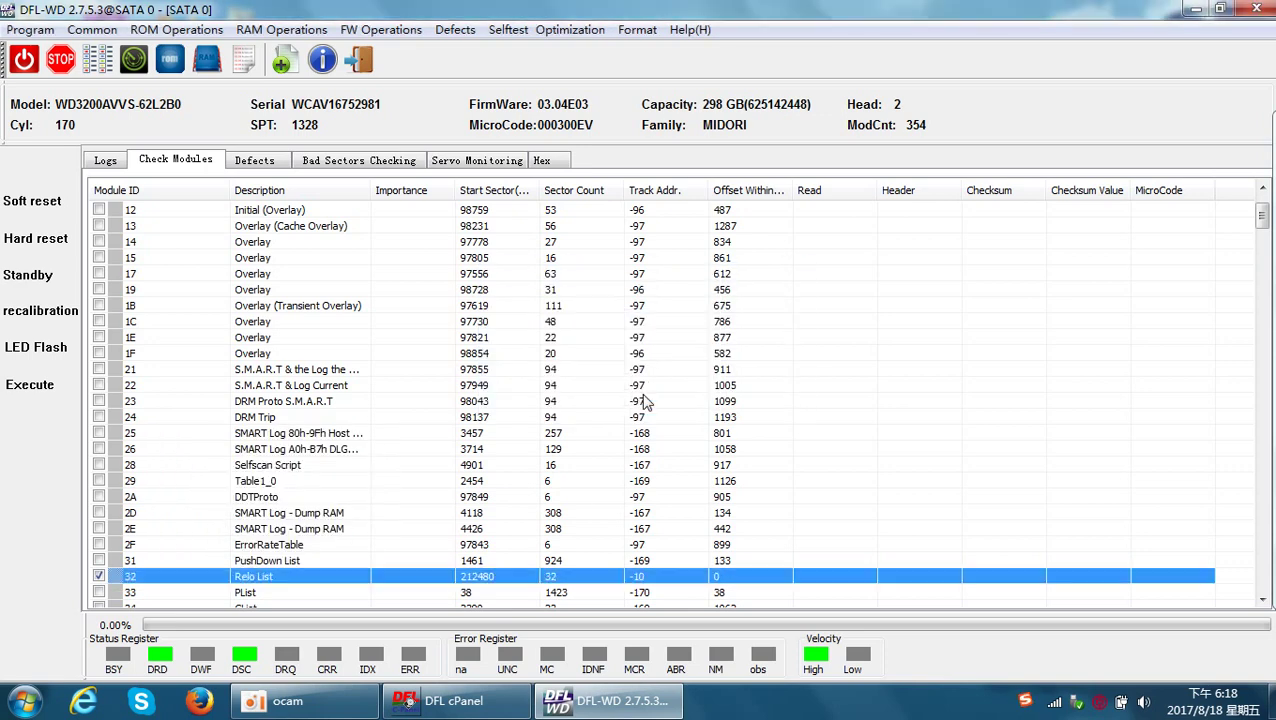
pyautogui.click(358, 61)
pyautogui.click(26, 62)
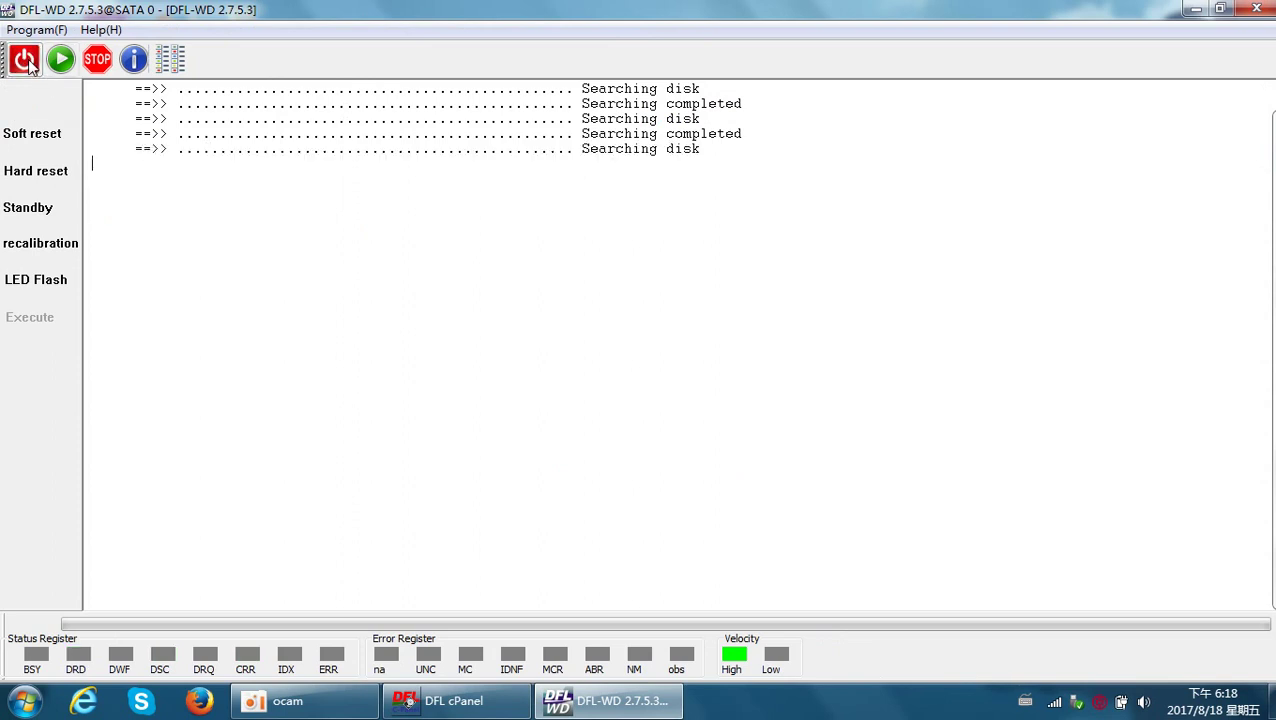
# Start a new Read Verify surface scan with default scan settings, past the existing log
pyautogui.click(170, 62)
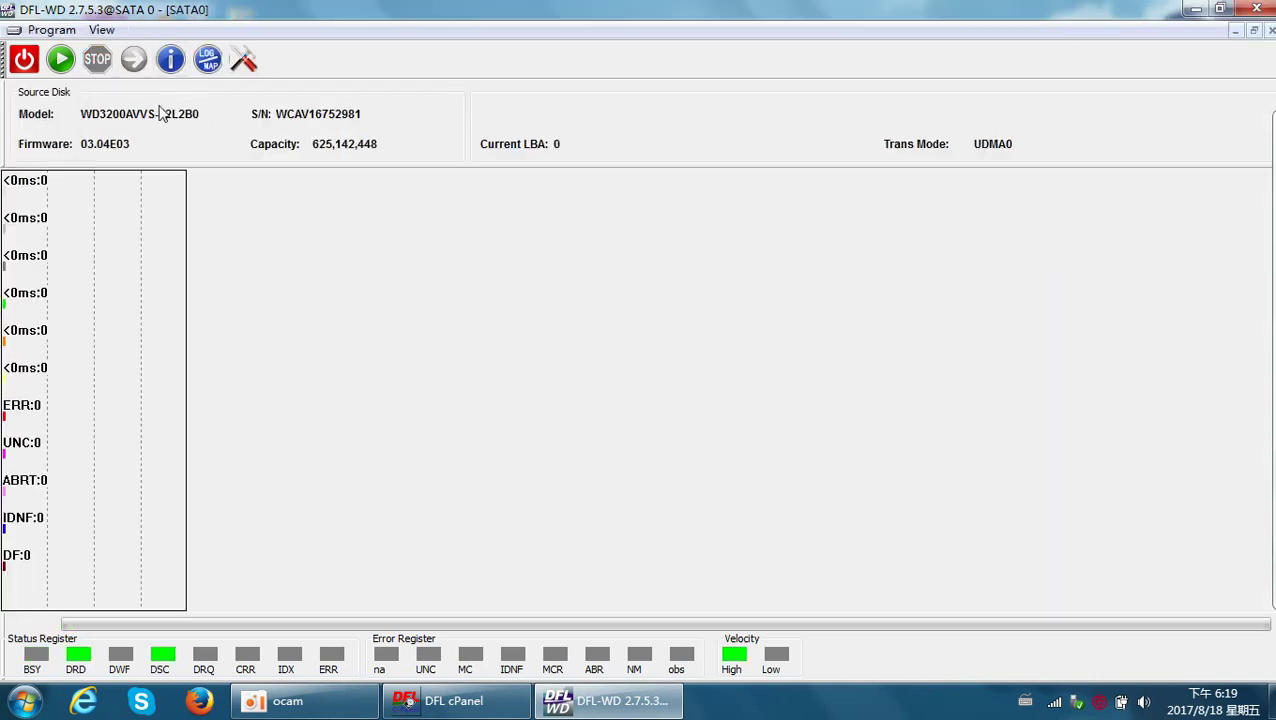
pyautogui.click(64, 64)
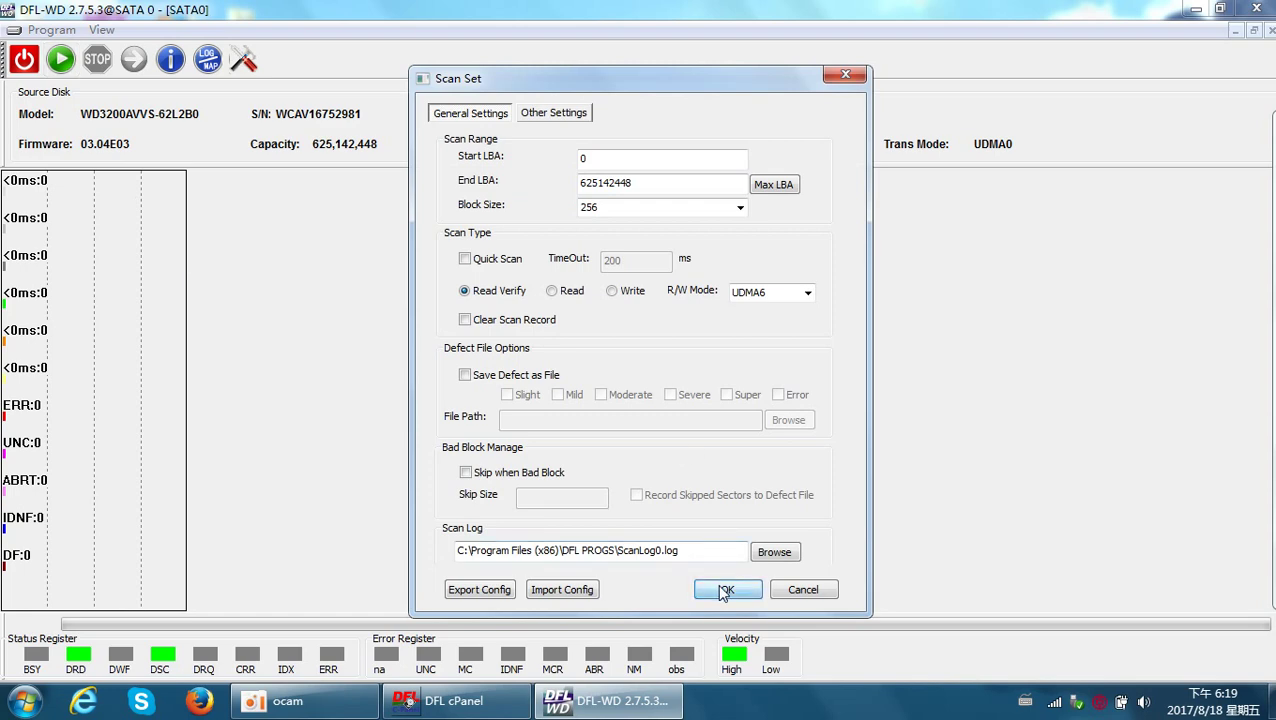
pyautogui.click(725, 590)
pyautogui.click(607, 396)
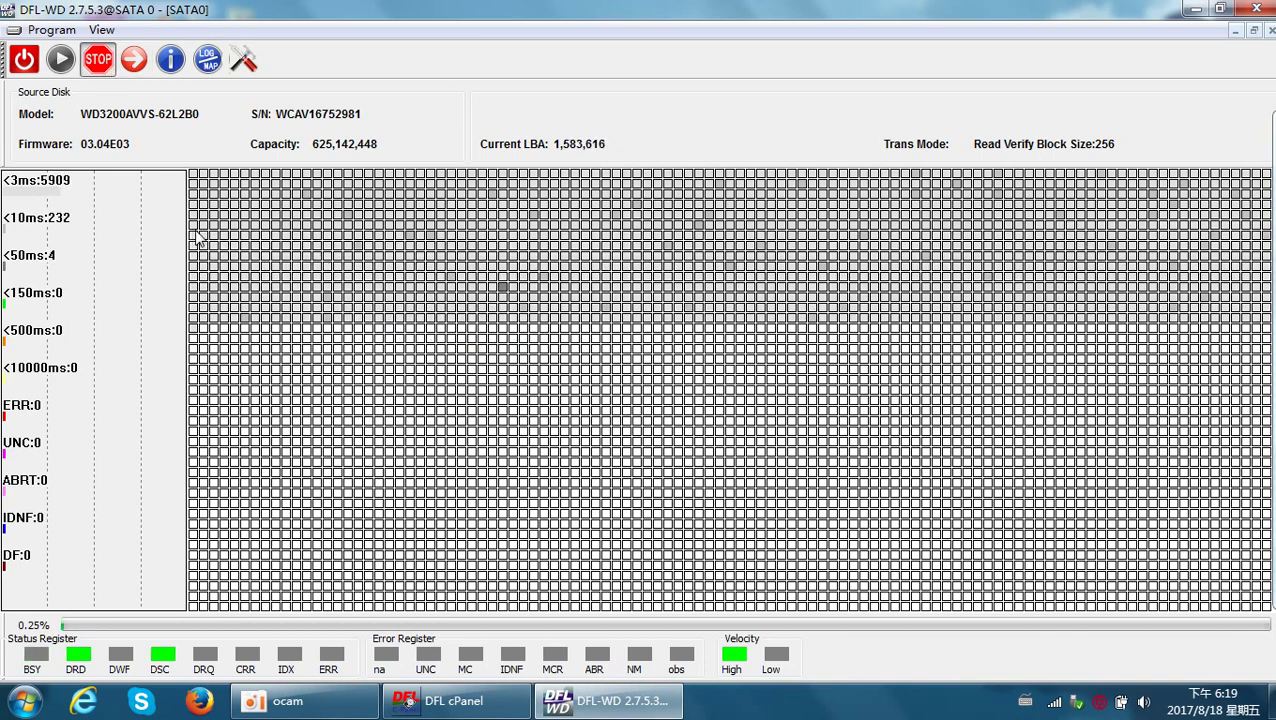
# Close DFL-WD and launch the data extraction module for the SATA 0 drive
pyautogui.click(1256, 9)
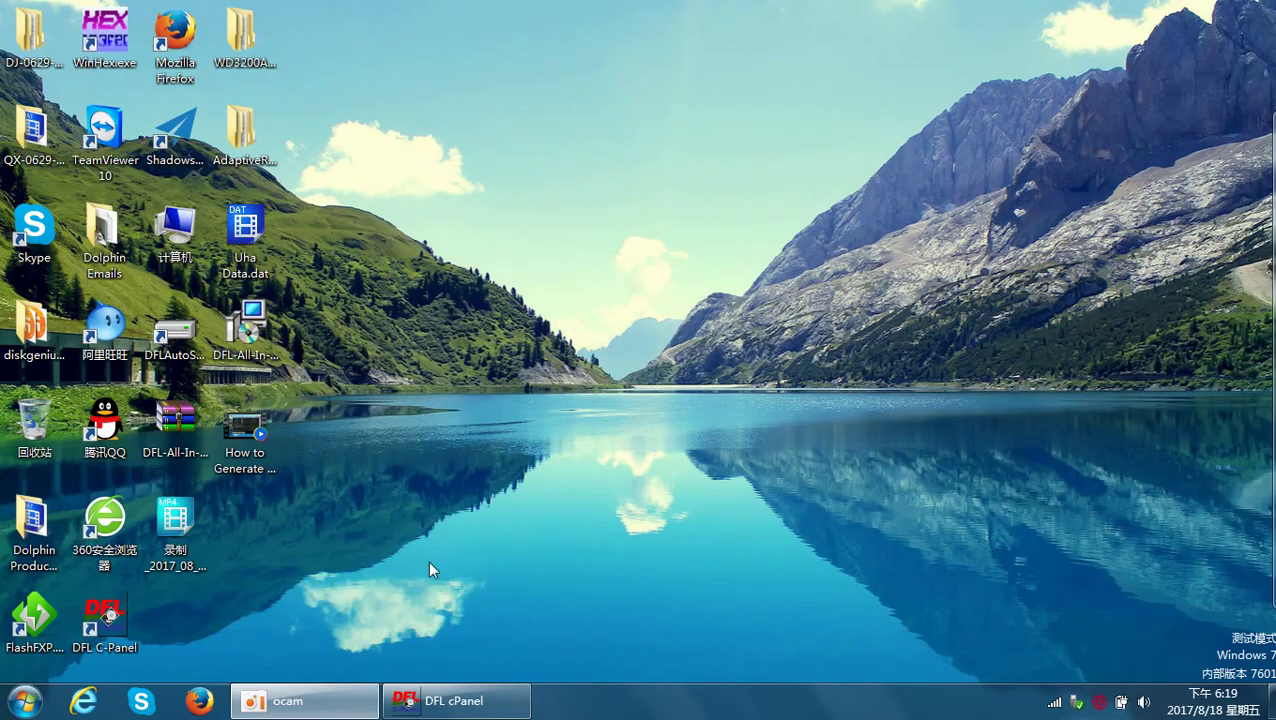
pyautogui.click(474, 708)
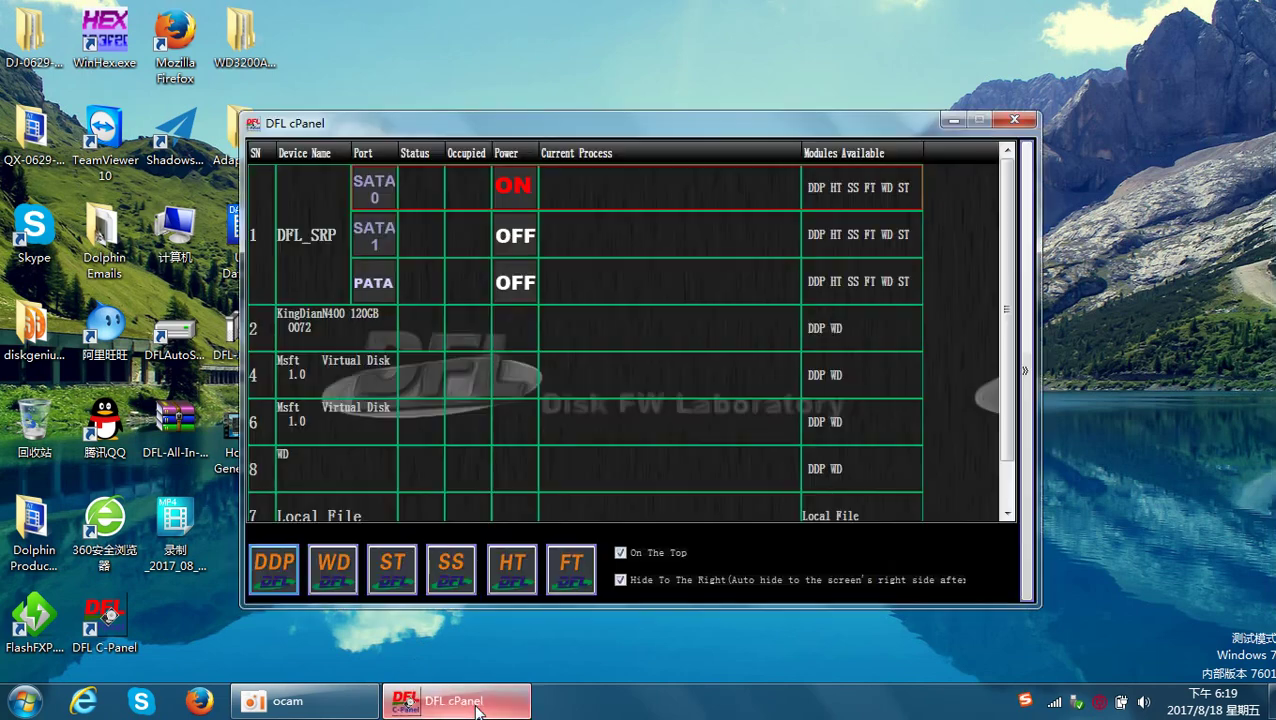
pyautogui.doubleClick(400, 195)
pyautogui.click(470, 368)
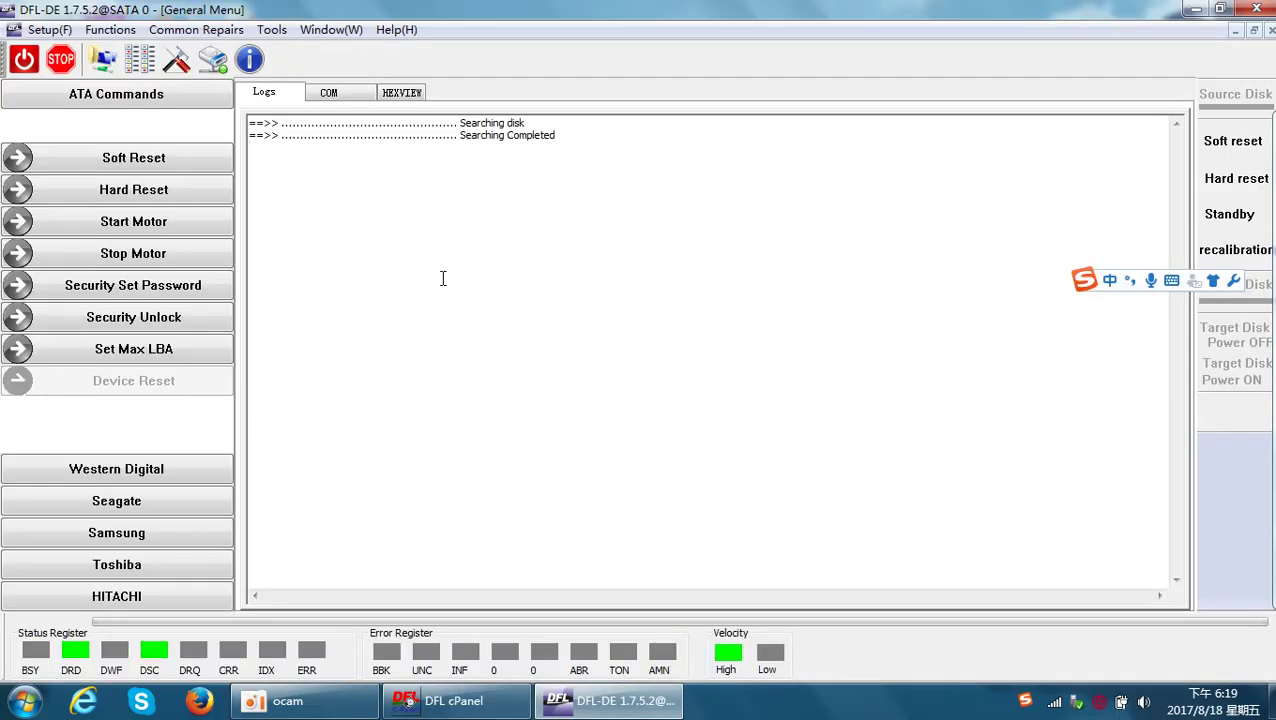
# Create a new File Extraction project on the source disk
pyautogui.click(103, 59)
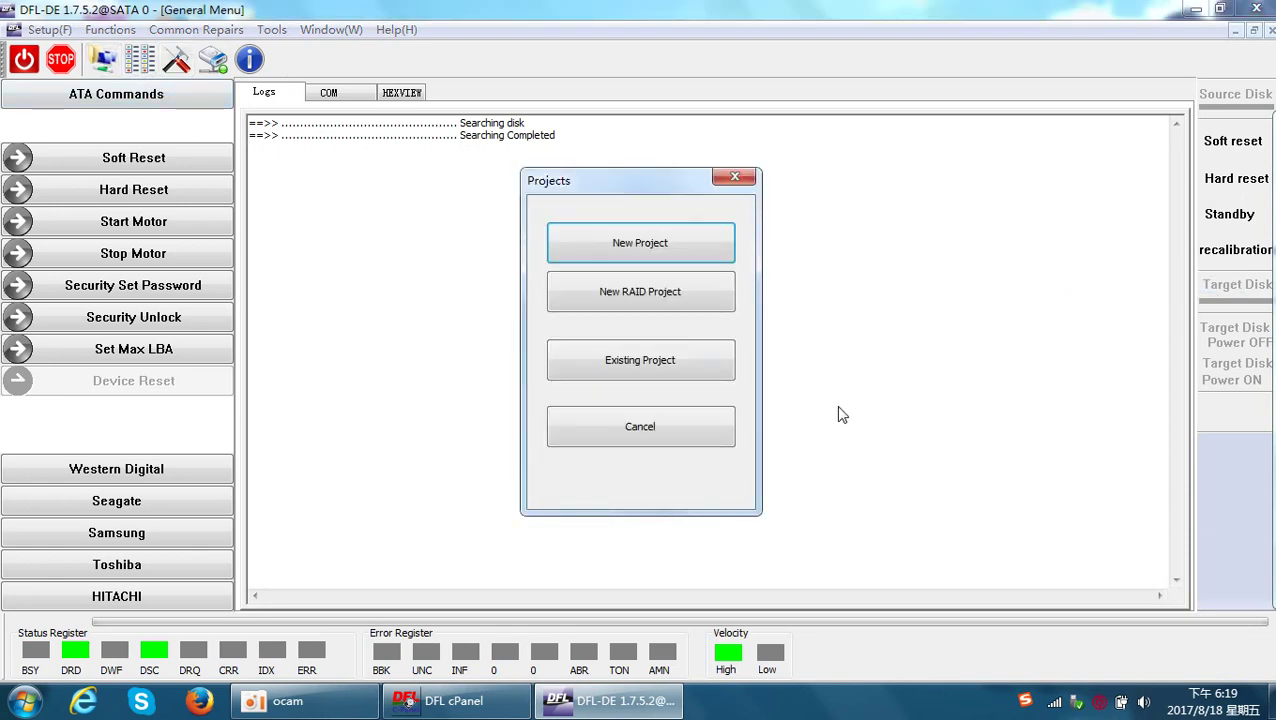
pyautogui.click(622, 243)
pyautogui.click(866, 496)
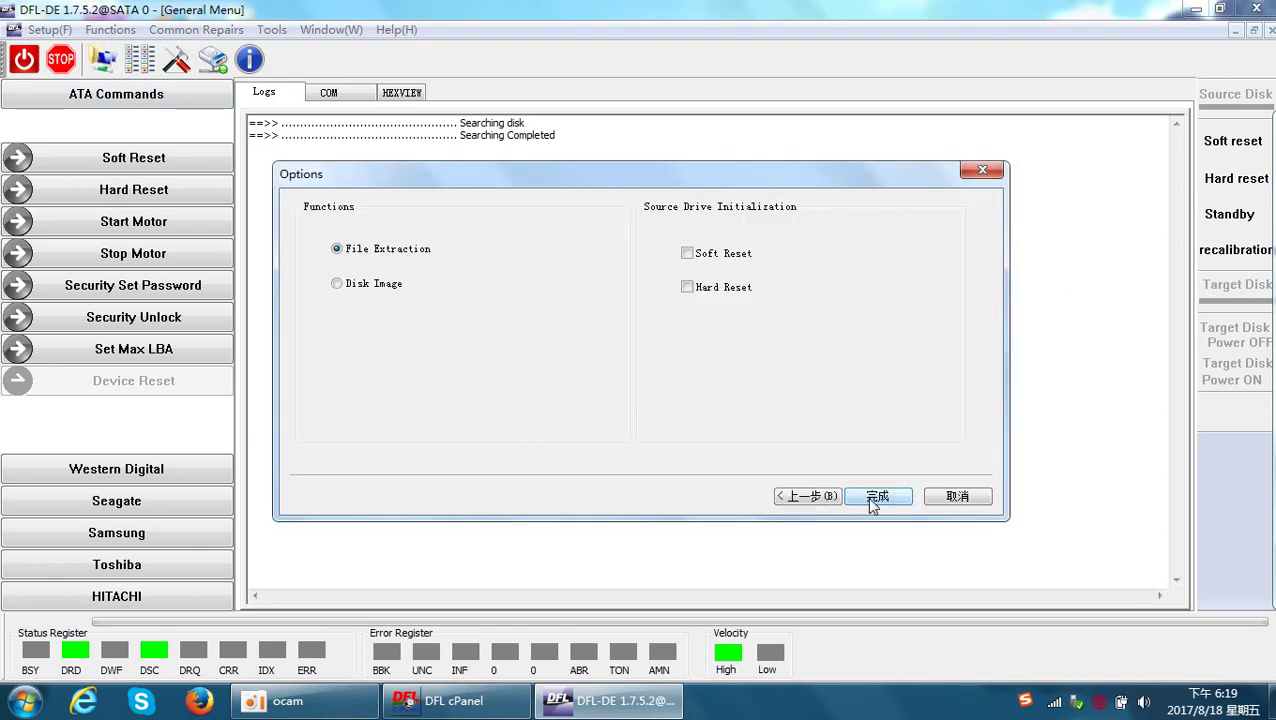
pyautogui.click(889, 495)
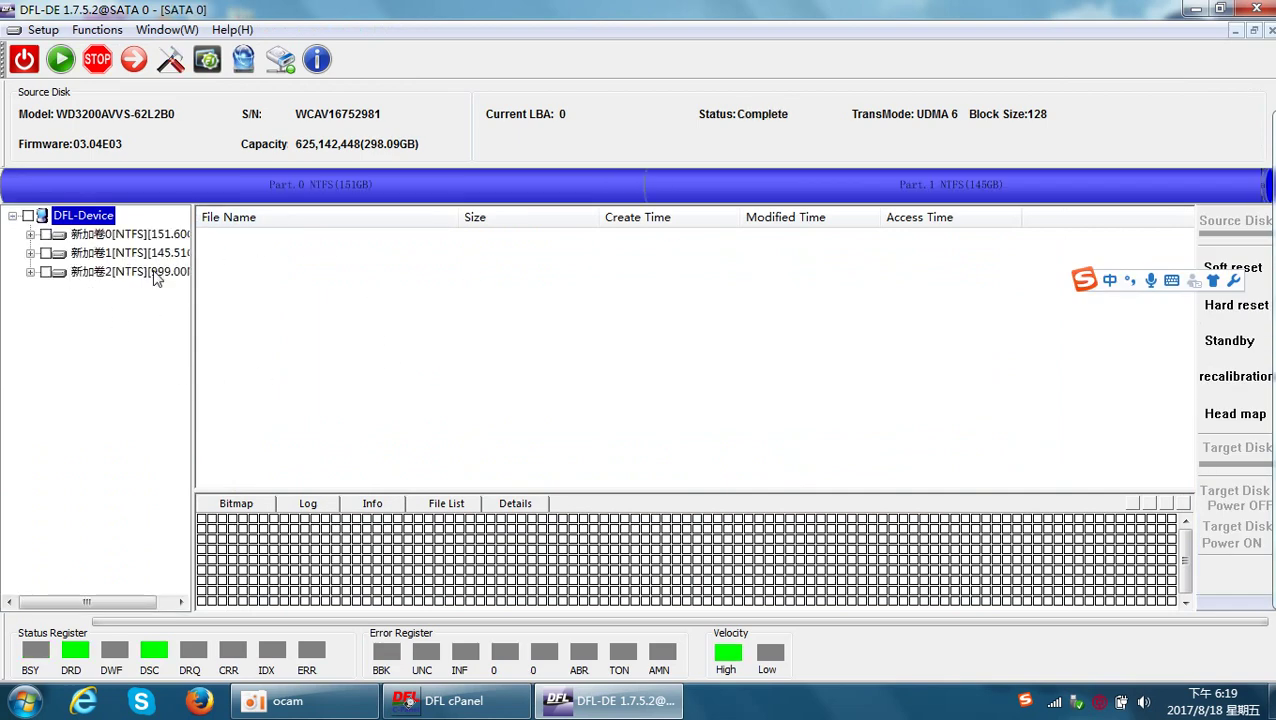
# Browse the Root folders of the first and second NTFS partitions, ending on the first
pyautogui.click(147, 236)
pyautogui.click(102, 253)
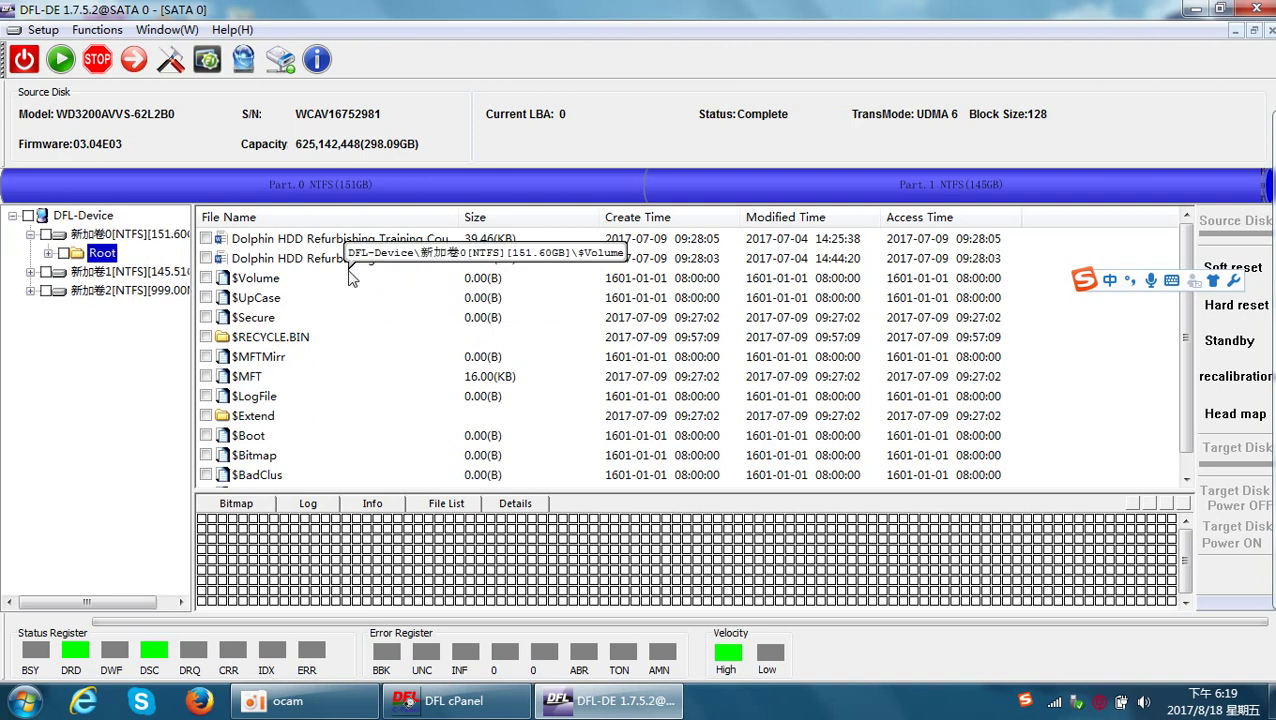
pyautogui.click(152, 274)
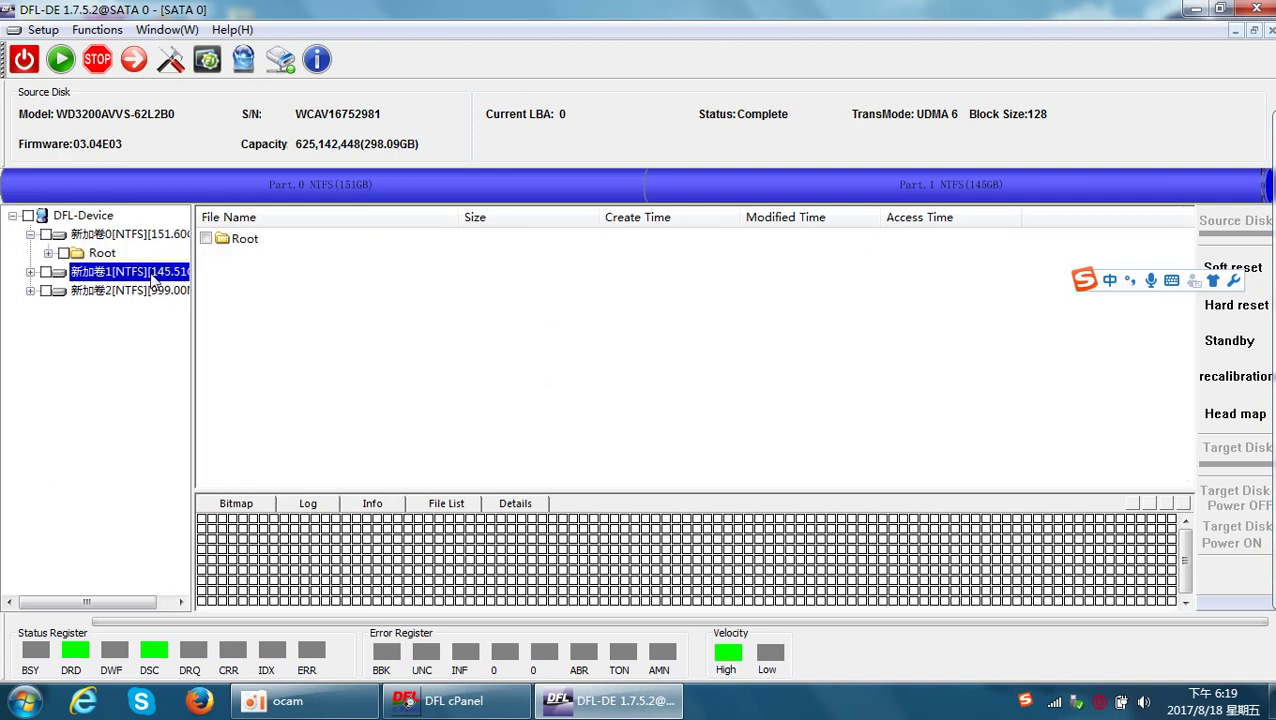
pyautogui.click(102, 290)
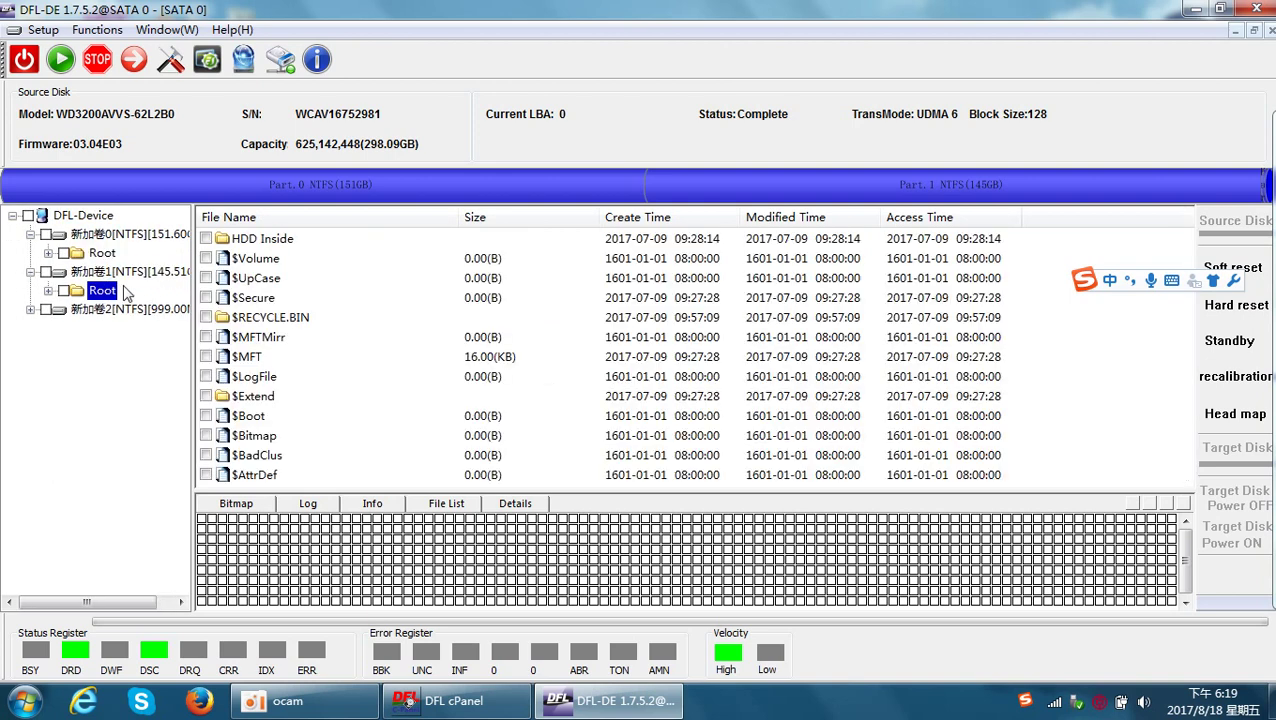
pyautogui.click(114, 253)
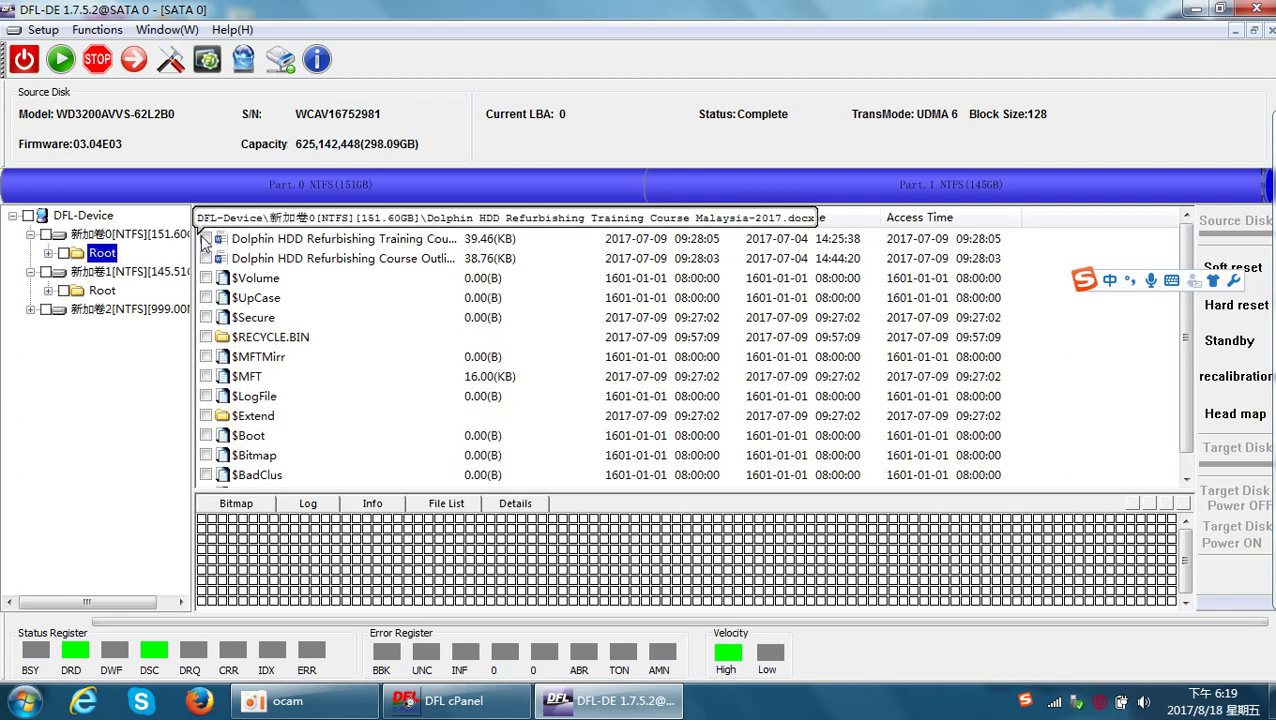
# Save Dolphin HDD Refurbishing Training Course Malaysia-2017.docx to the desktop and minimize DFL-DE
pyautogui.rightClick(305, 239)
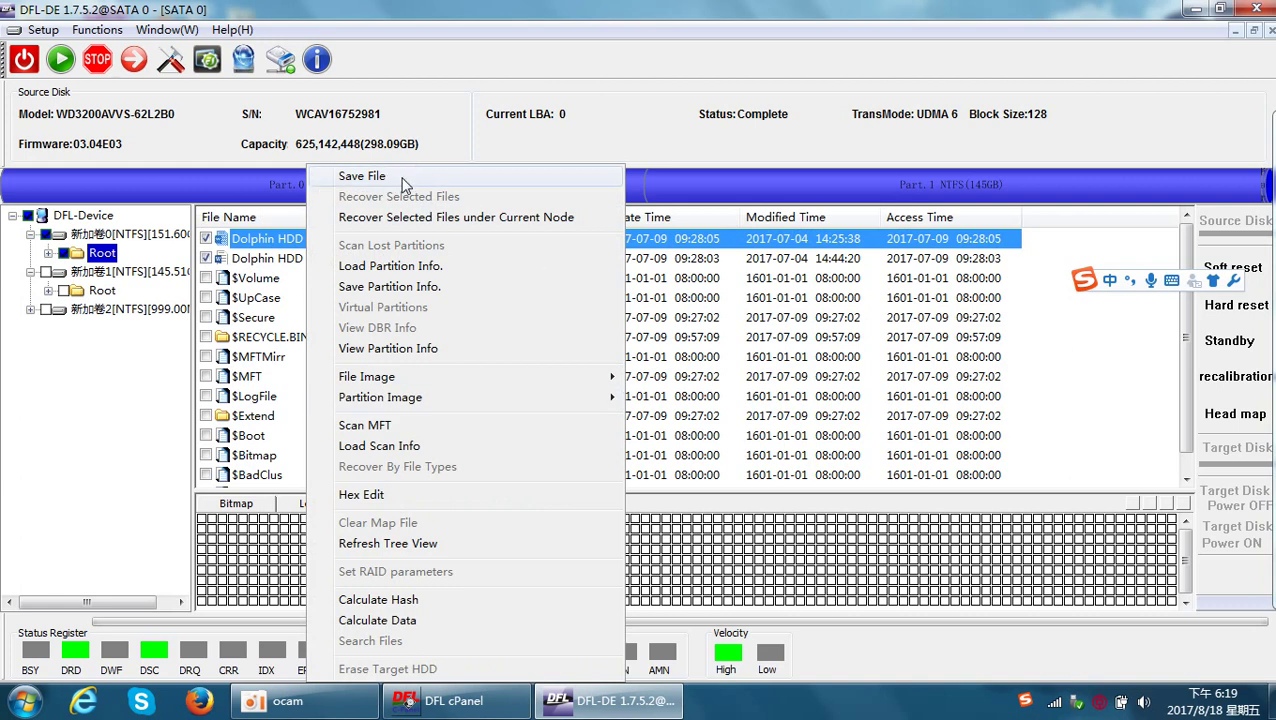
pyautogui.click(405, 186)
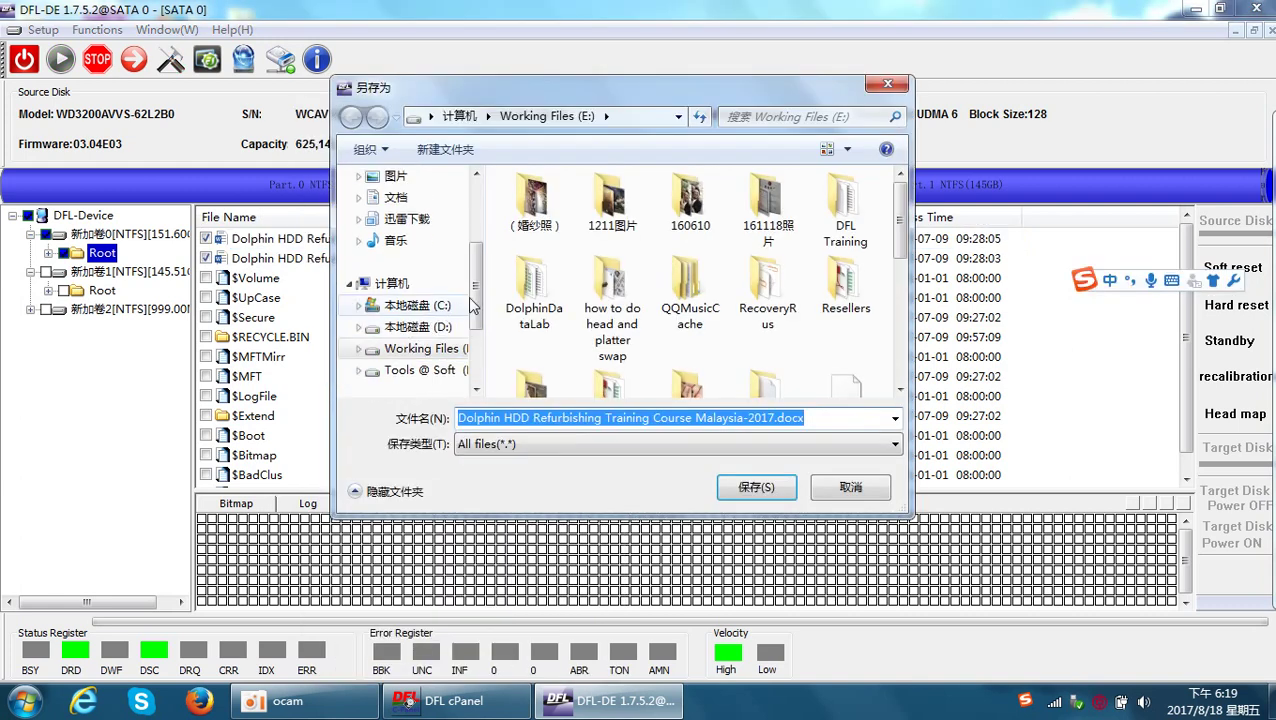
pyautogui.scroll(1, 476, 238)
pyautogui.scroll(3, 476, 238)
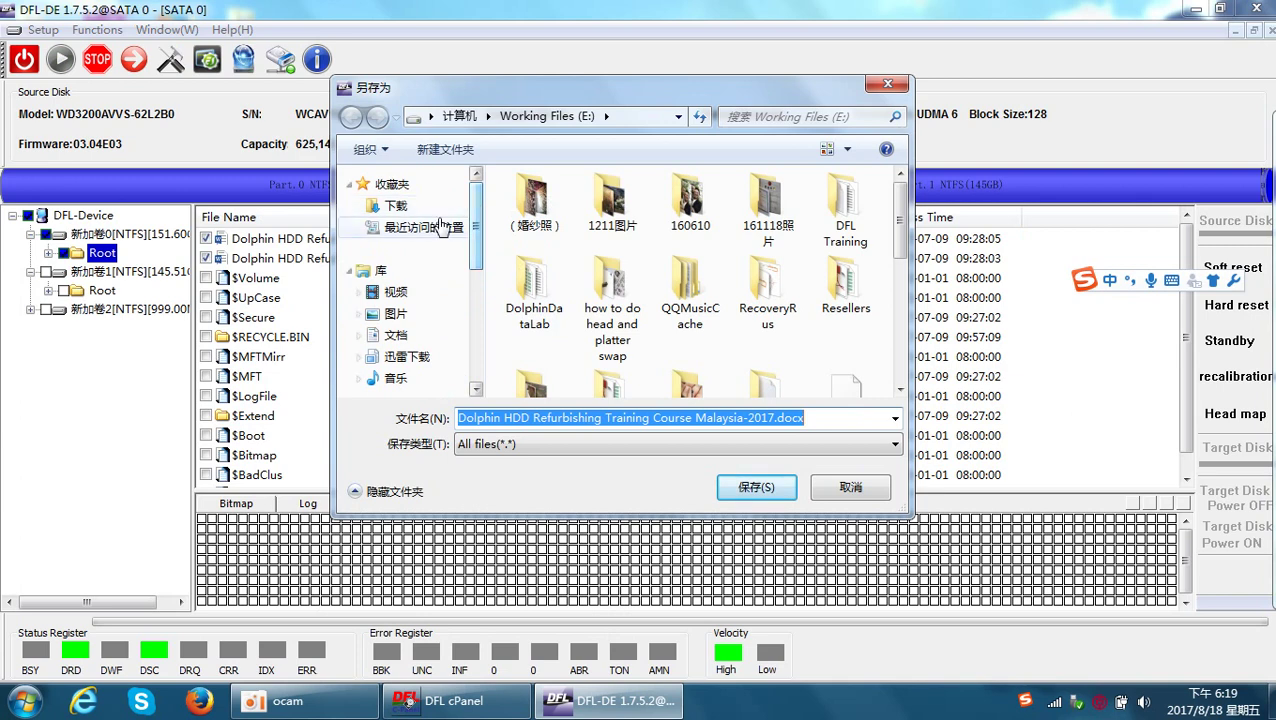
pyautogui.click(430, 117)
pyautogui.click(453, 140)
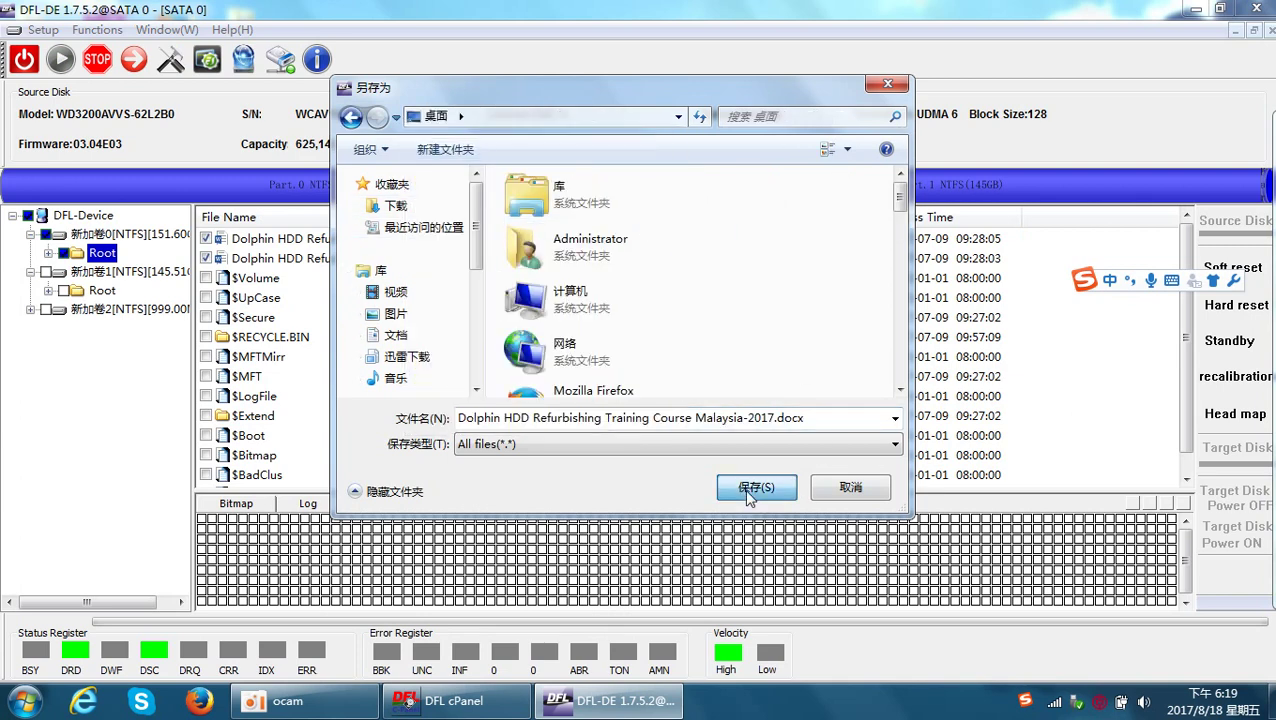
pyautogui.click(744, 488)
pyautogui.click(1193, 10)
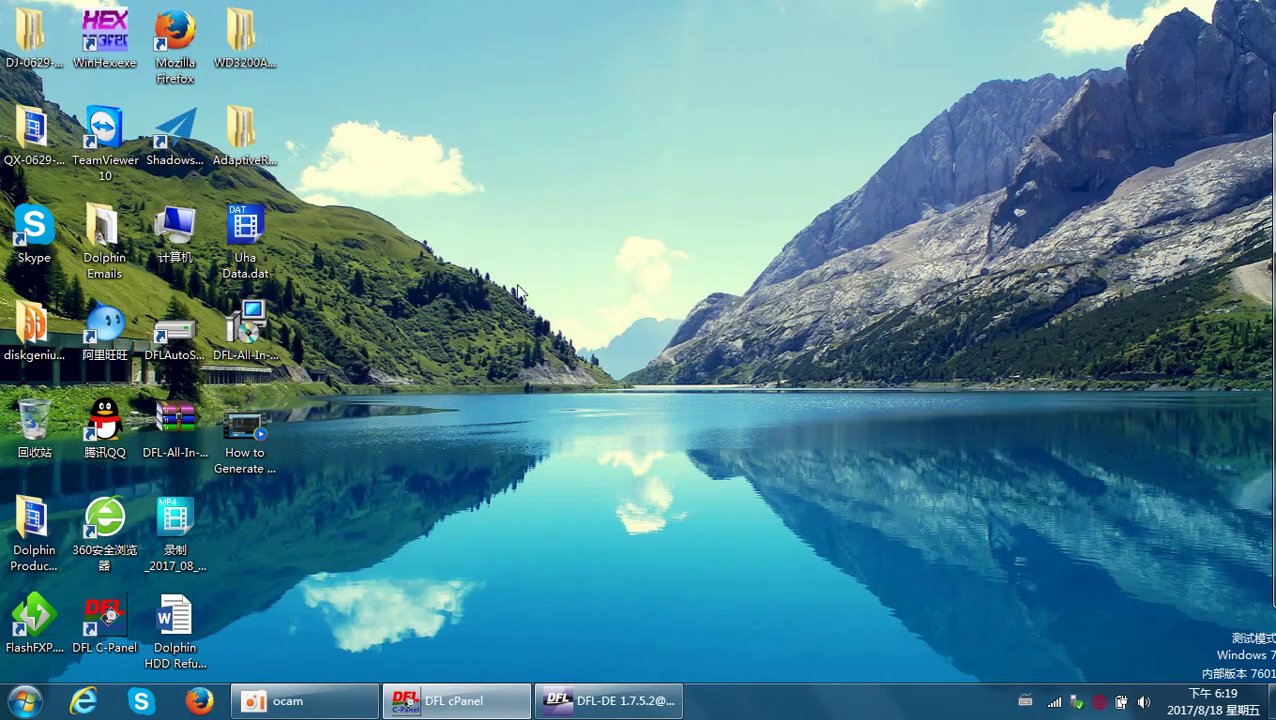
# Drag the recovered .docx to mid-desktop, deselect it, and restore DFL-DE from the taskbar
pyautogui.moveTo(205, 622); pyautogui.dragTo(415, 323)
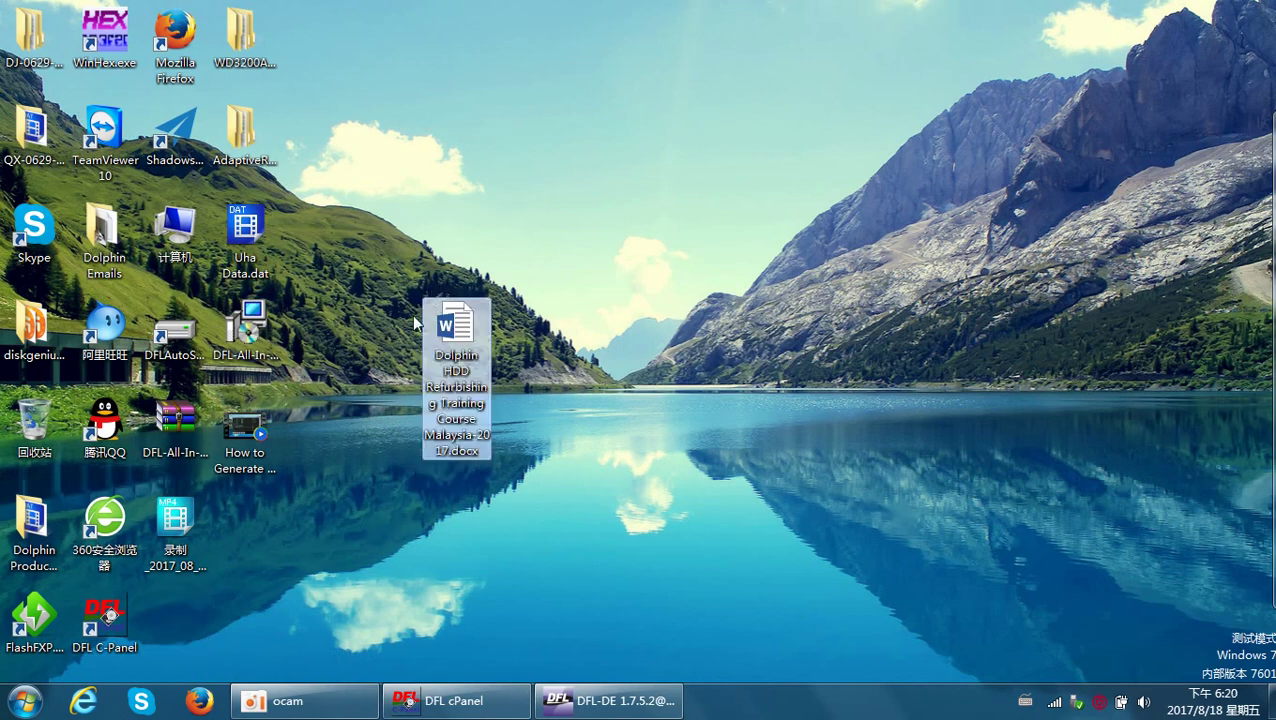
pyautogui.click(386, 441)
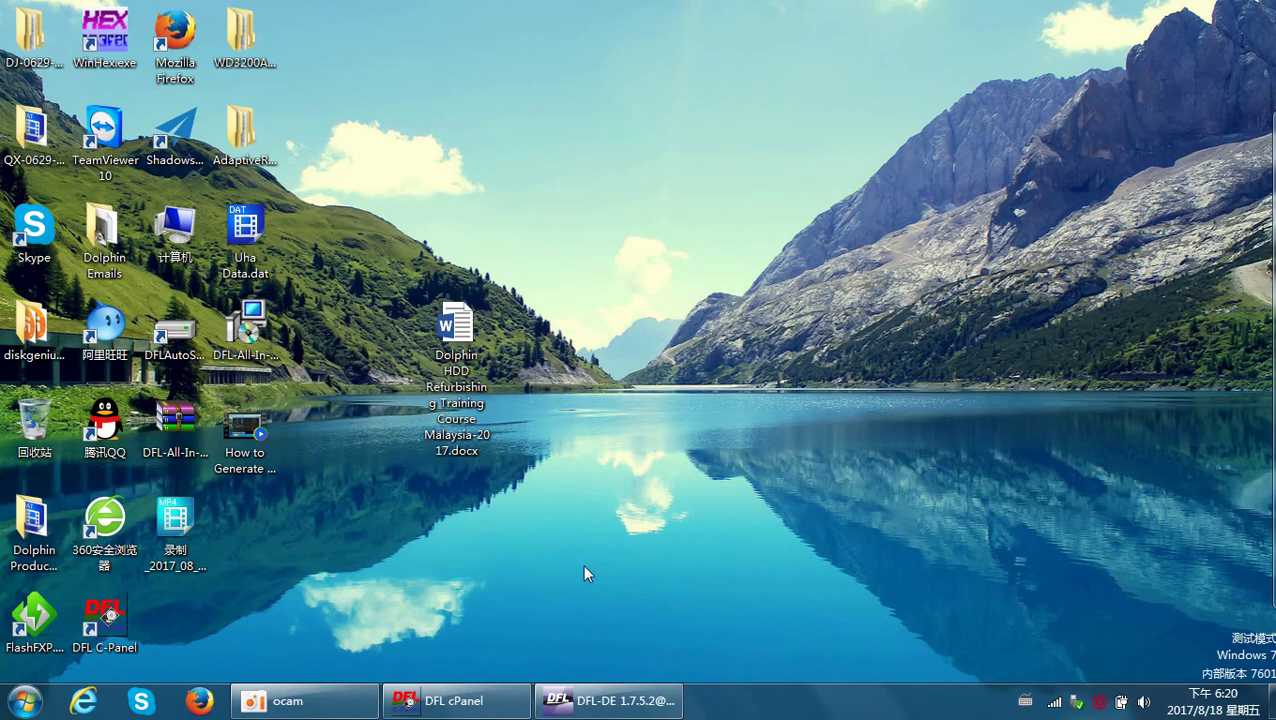
pyautogui.click(612, 700)
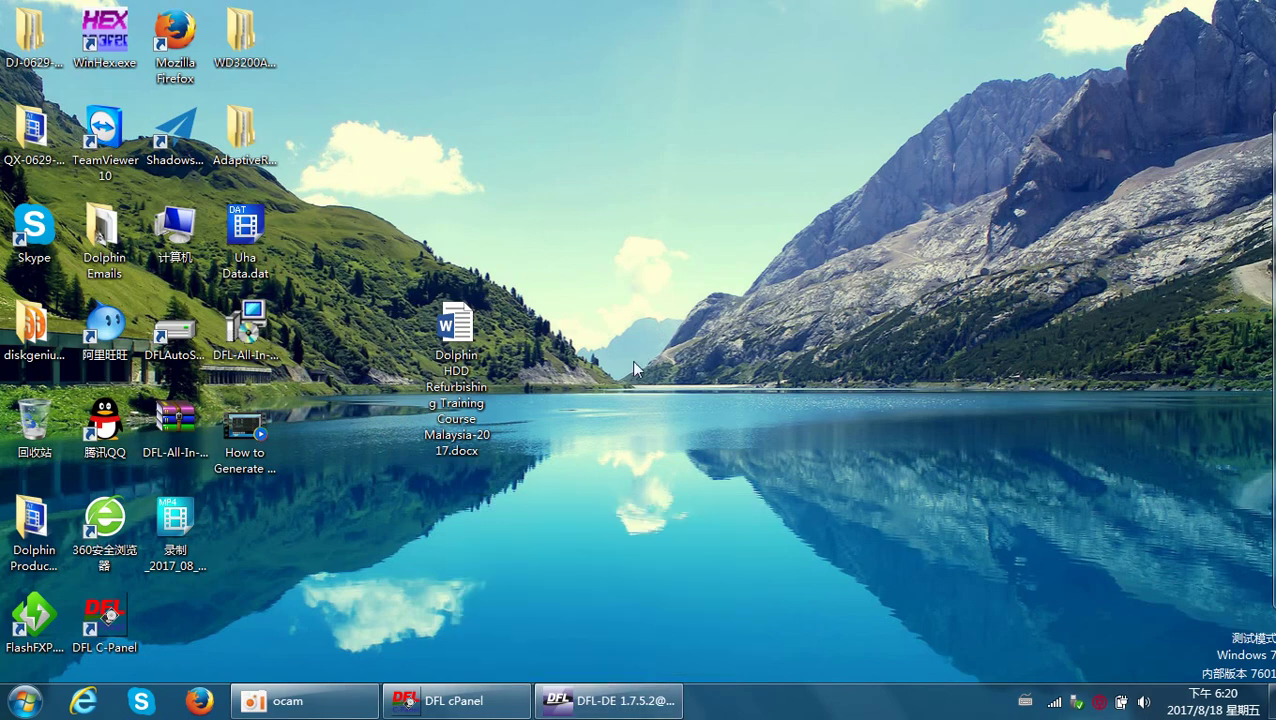